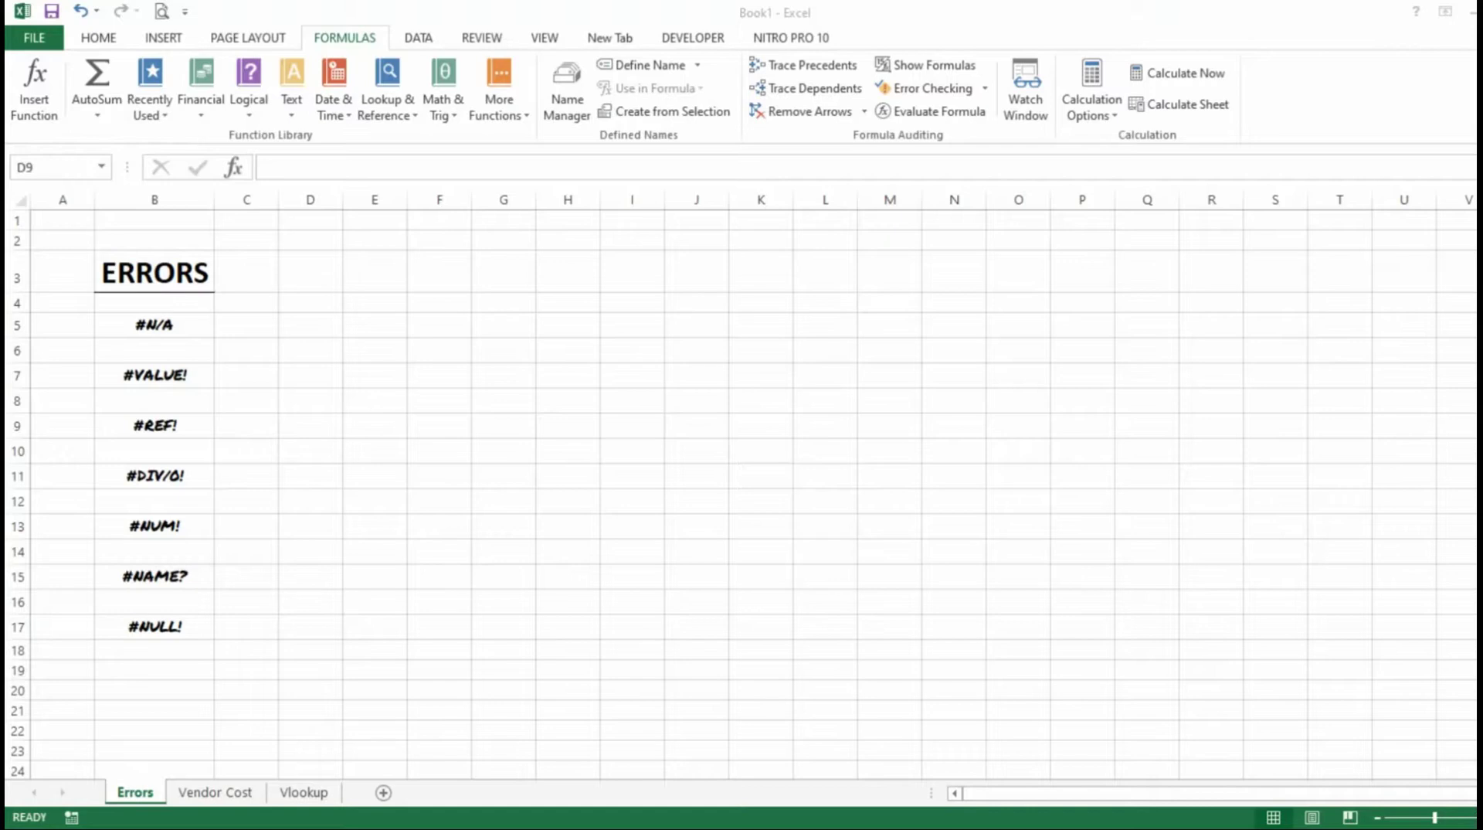
Review the seven error examples, #N/A through #NULL!, listed in column B of the Errors sheet.
click(305, 423)
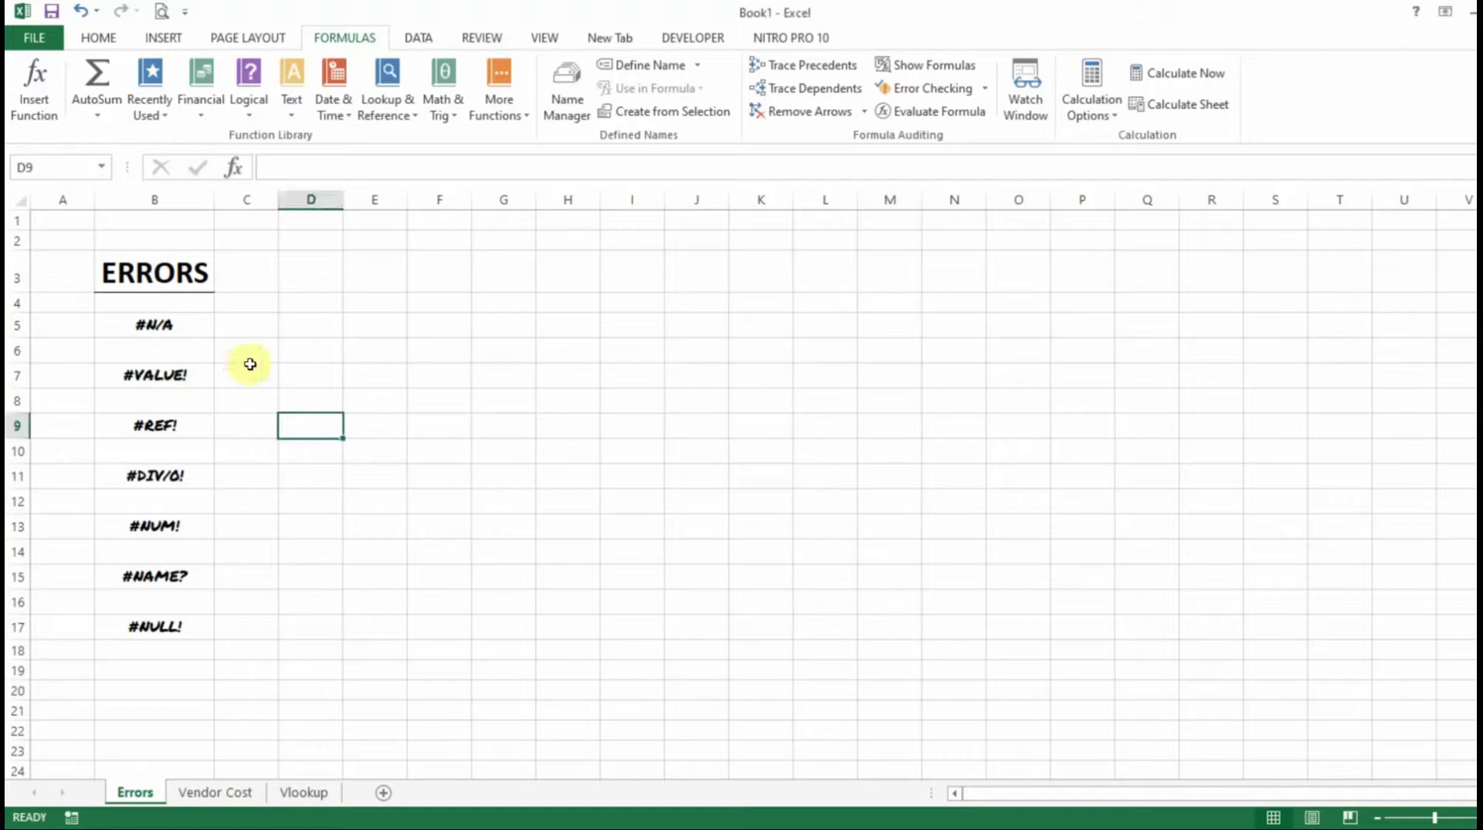
click(203, 326)
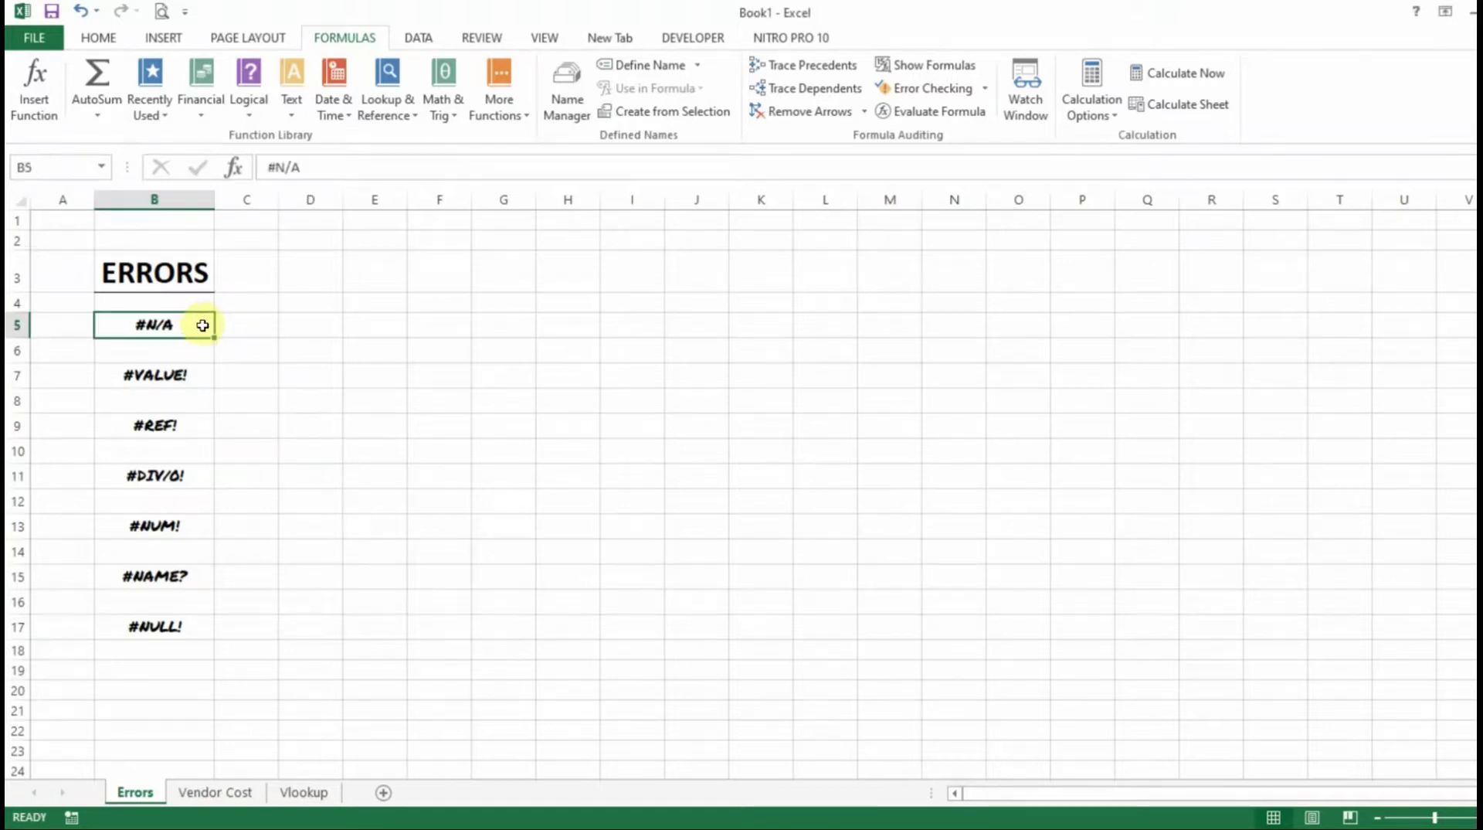
click(191, 380)
click(187, 427)
click(185, 478)
click(187, 527)
click(184, 579)
click(179, 627)
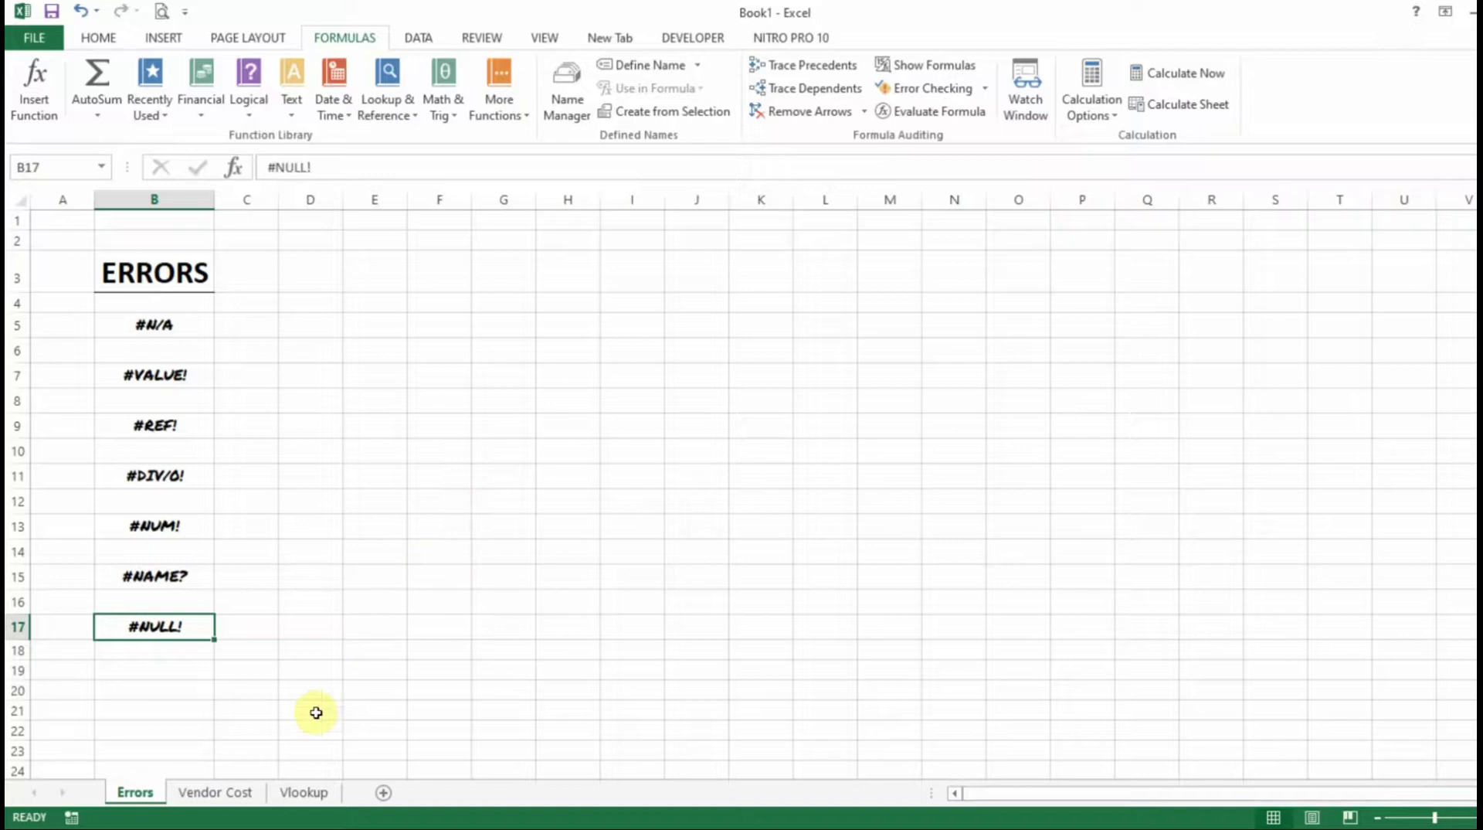
click(229, 795)
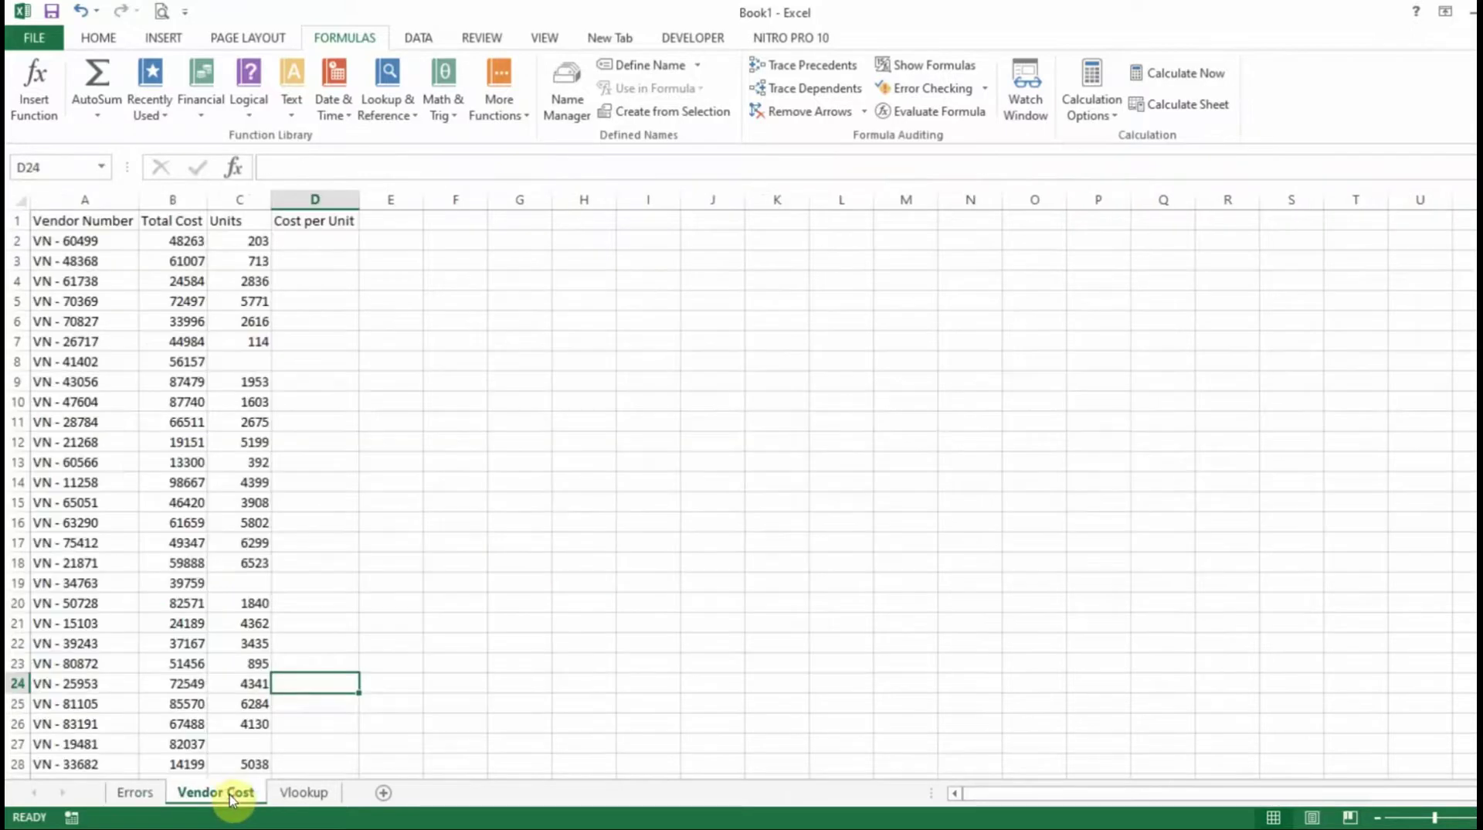
click(436, 465)
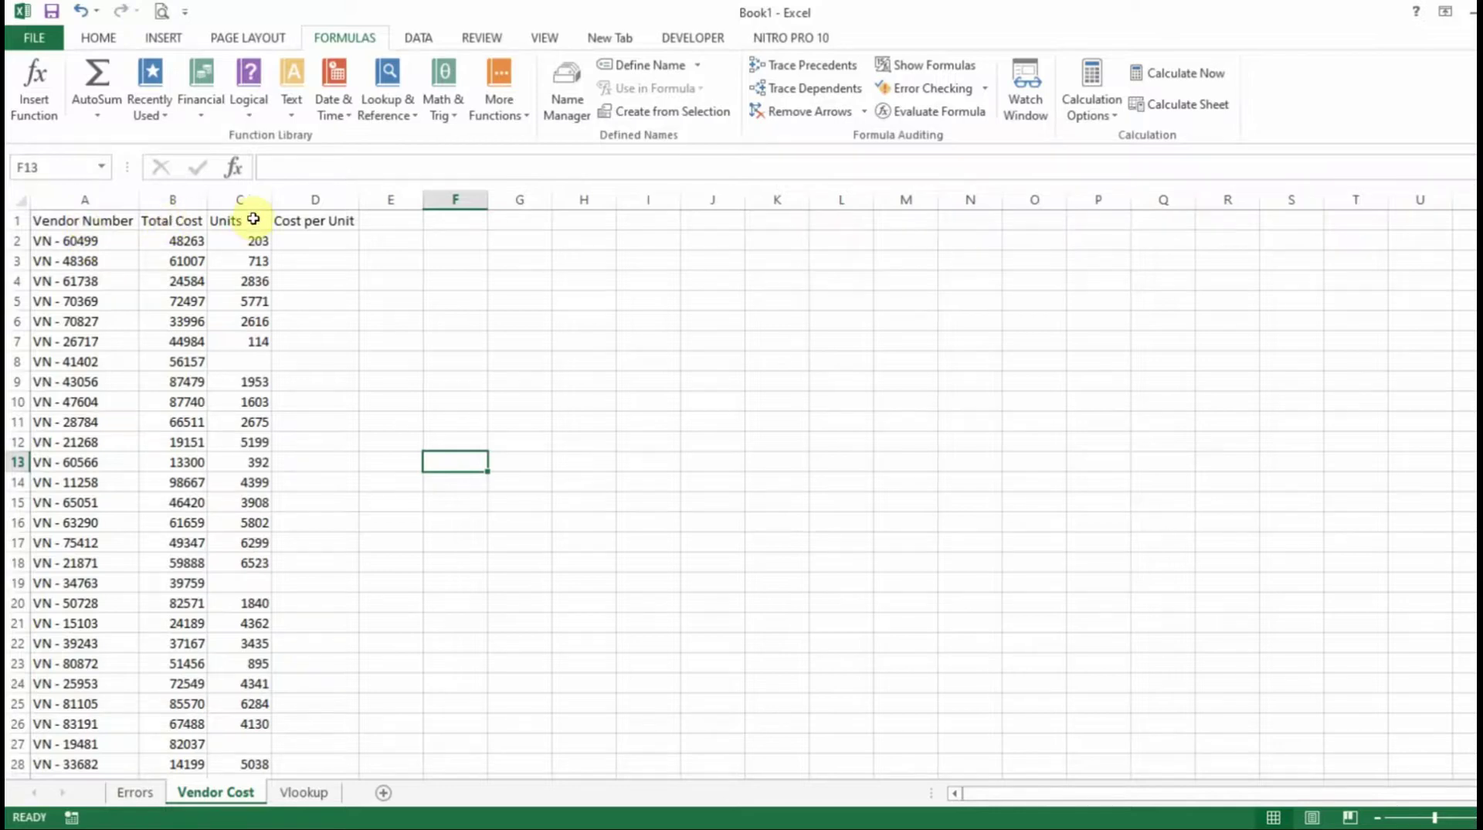
click(314, 222)
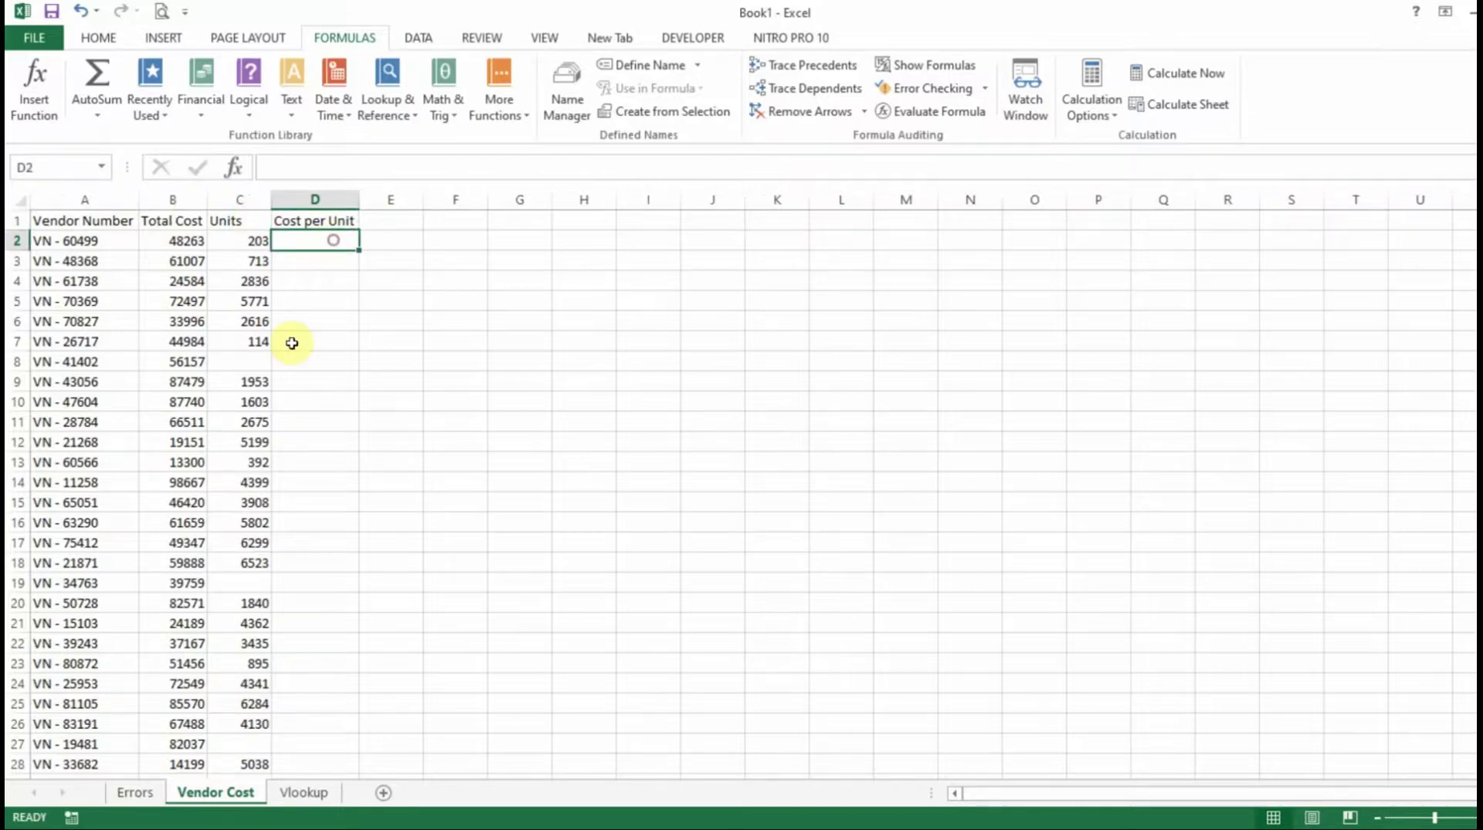
click(249, 362)
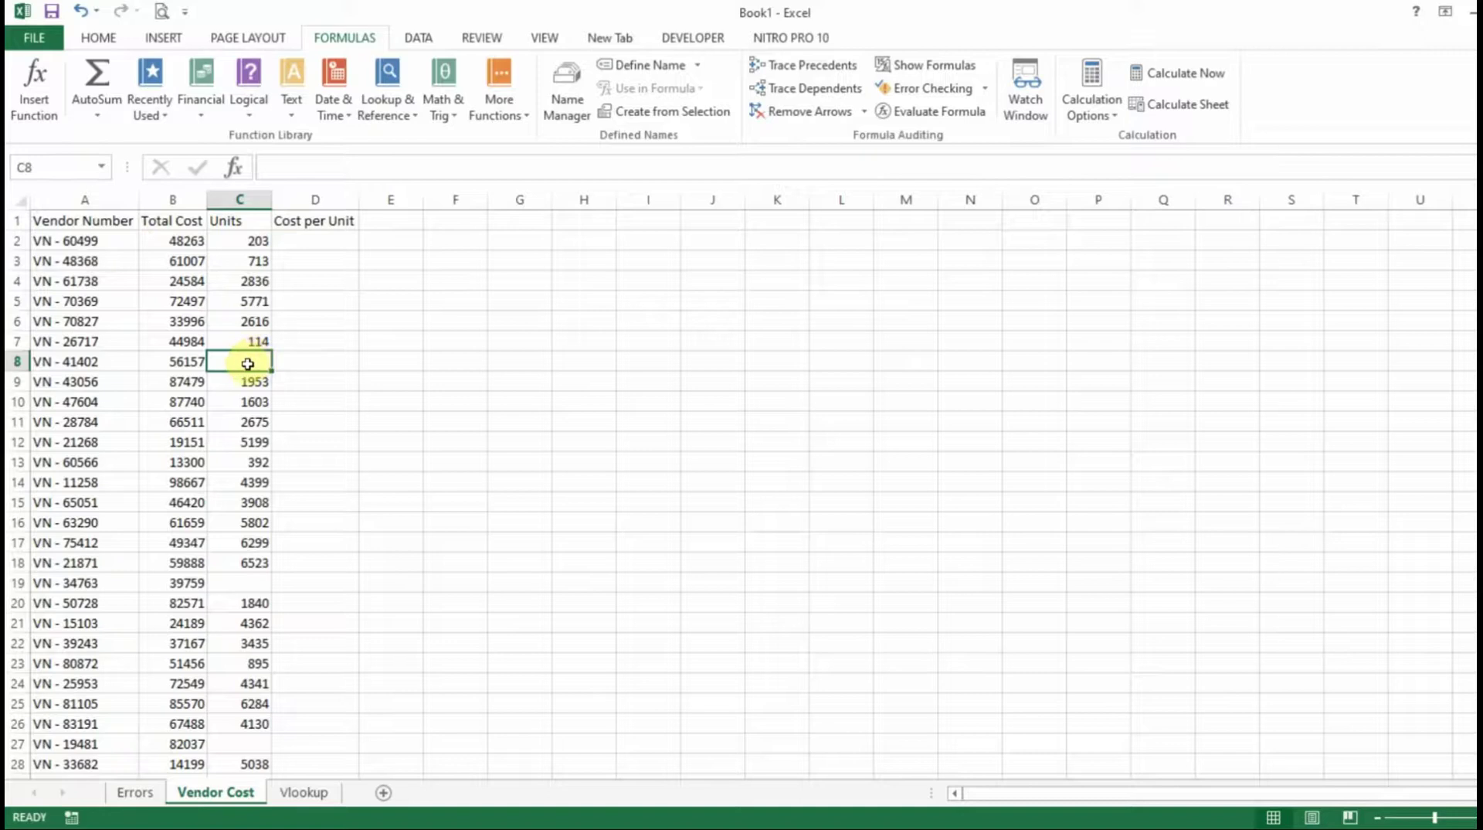
click(252, 583)
scroll(251, 587, down, 2)
scroll(251, 576, down, 1)
click(253, 562)
scroll(255, 553, up, 3)
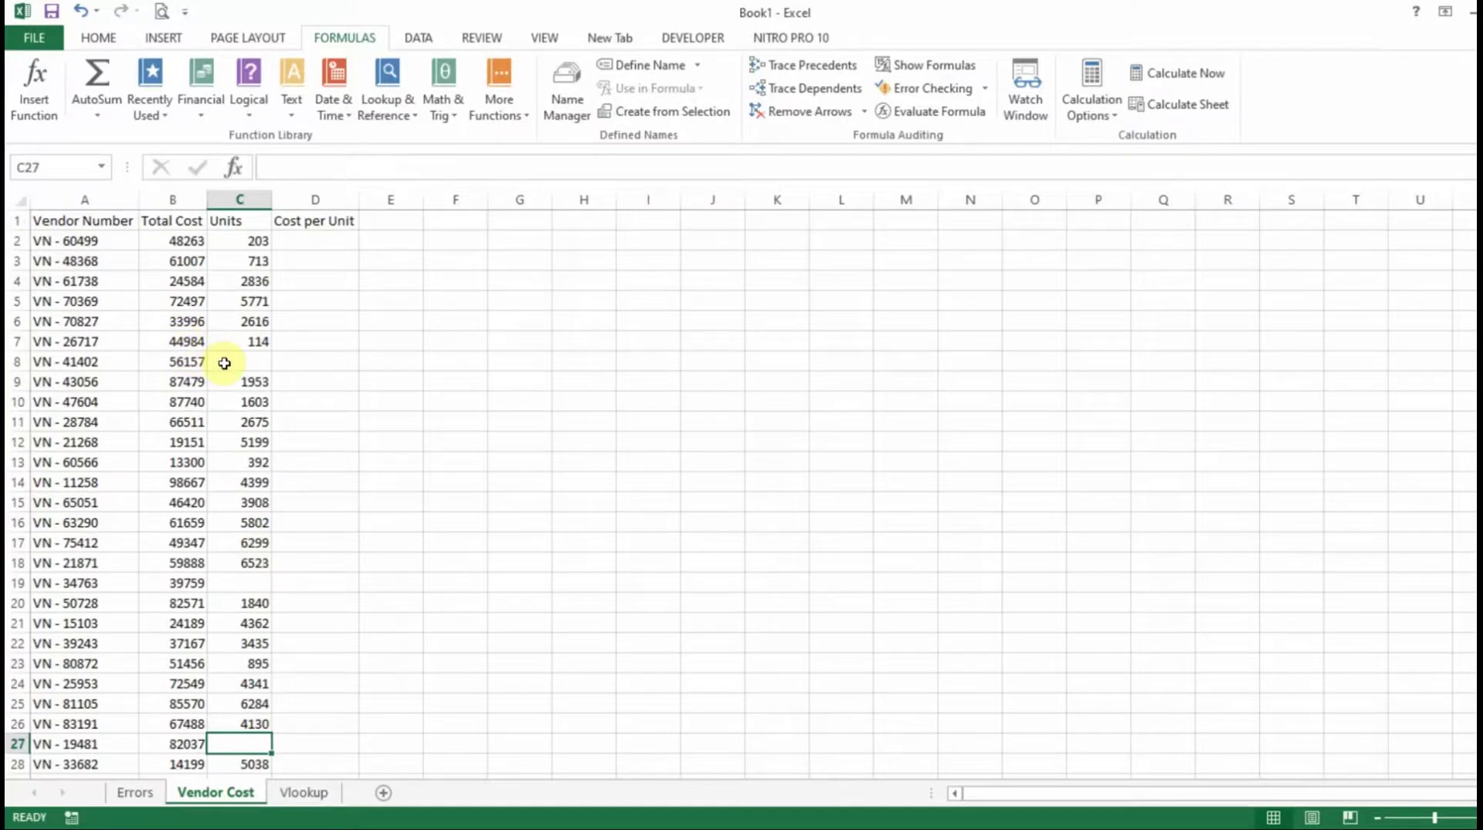
click(335, 244)
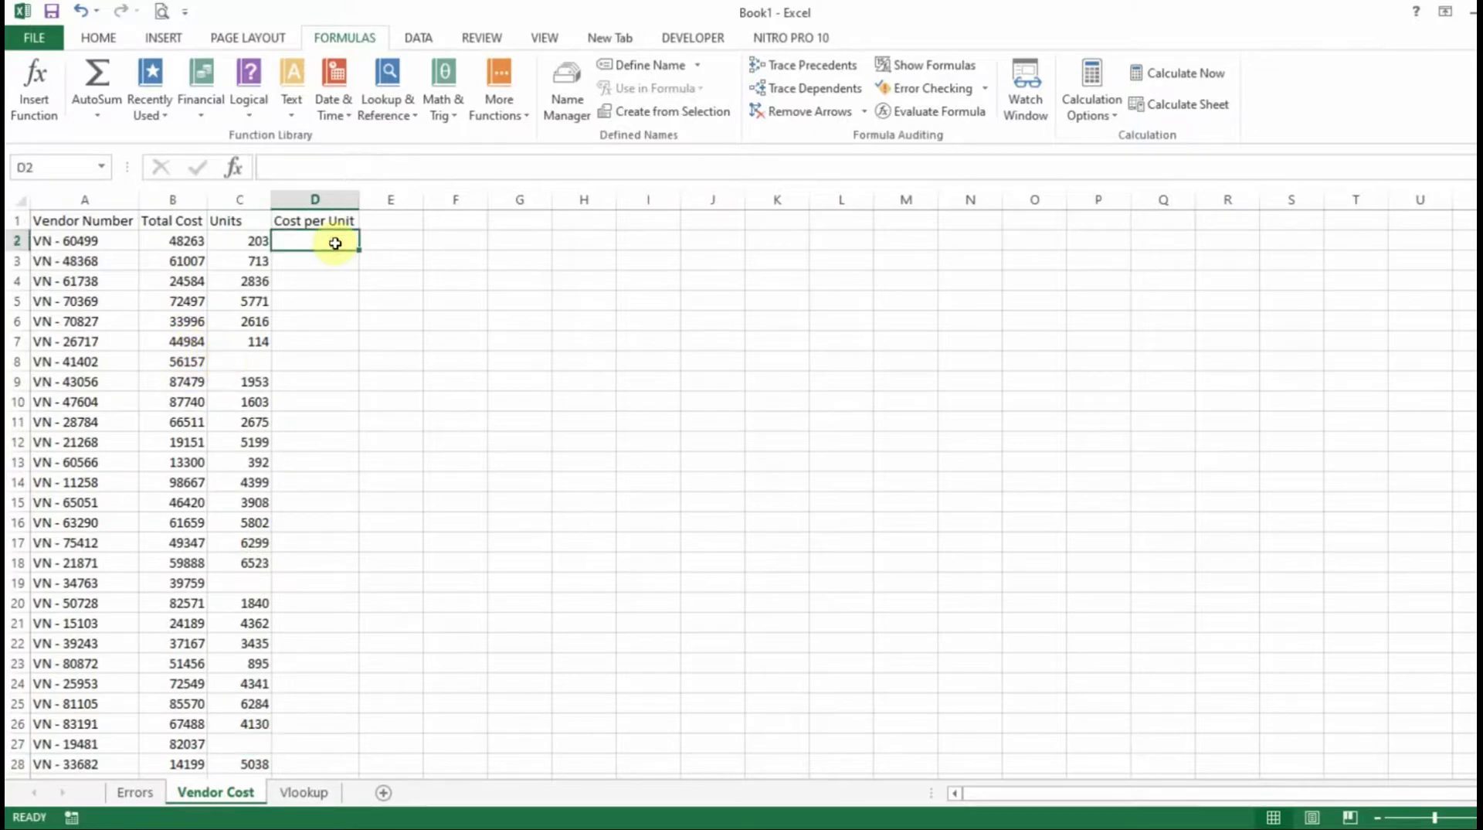
Enter the cost-per-unit formula =B2/C2 in D2.
text(=)
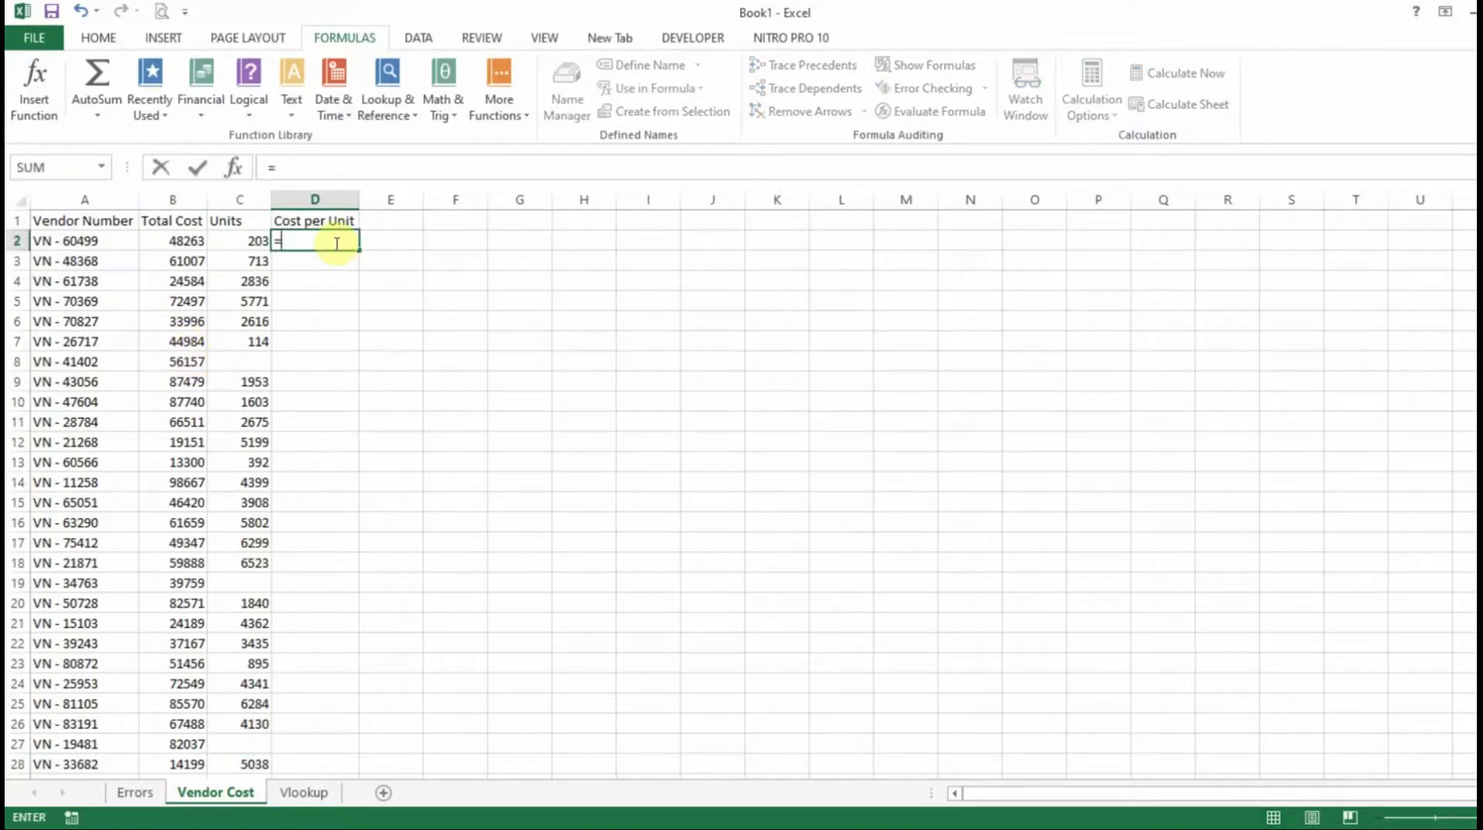
click(192, 241)
text(/)
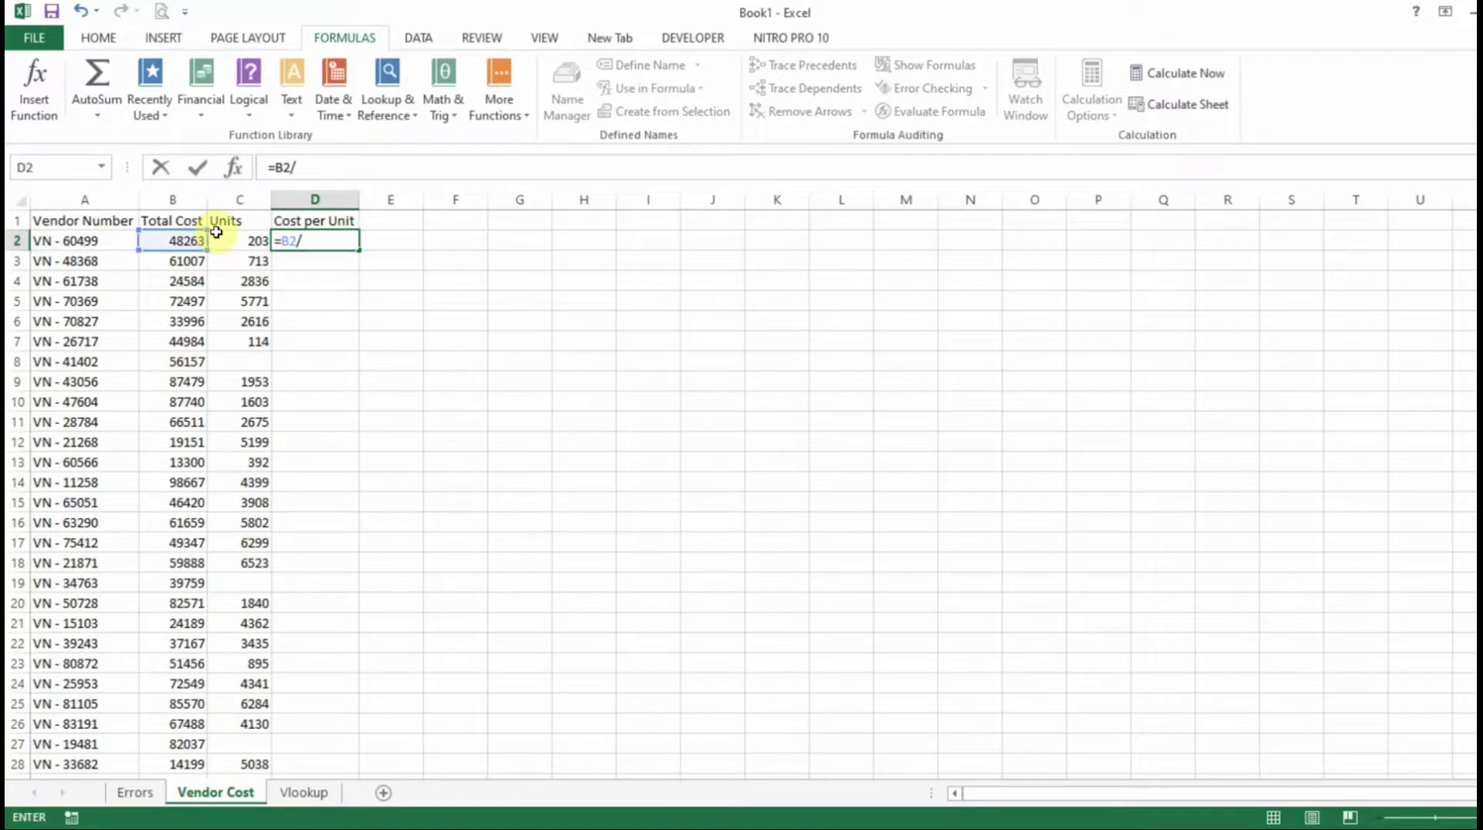
click(240, 241)
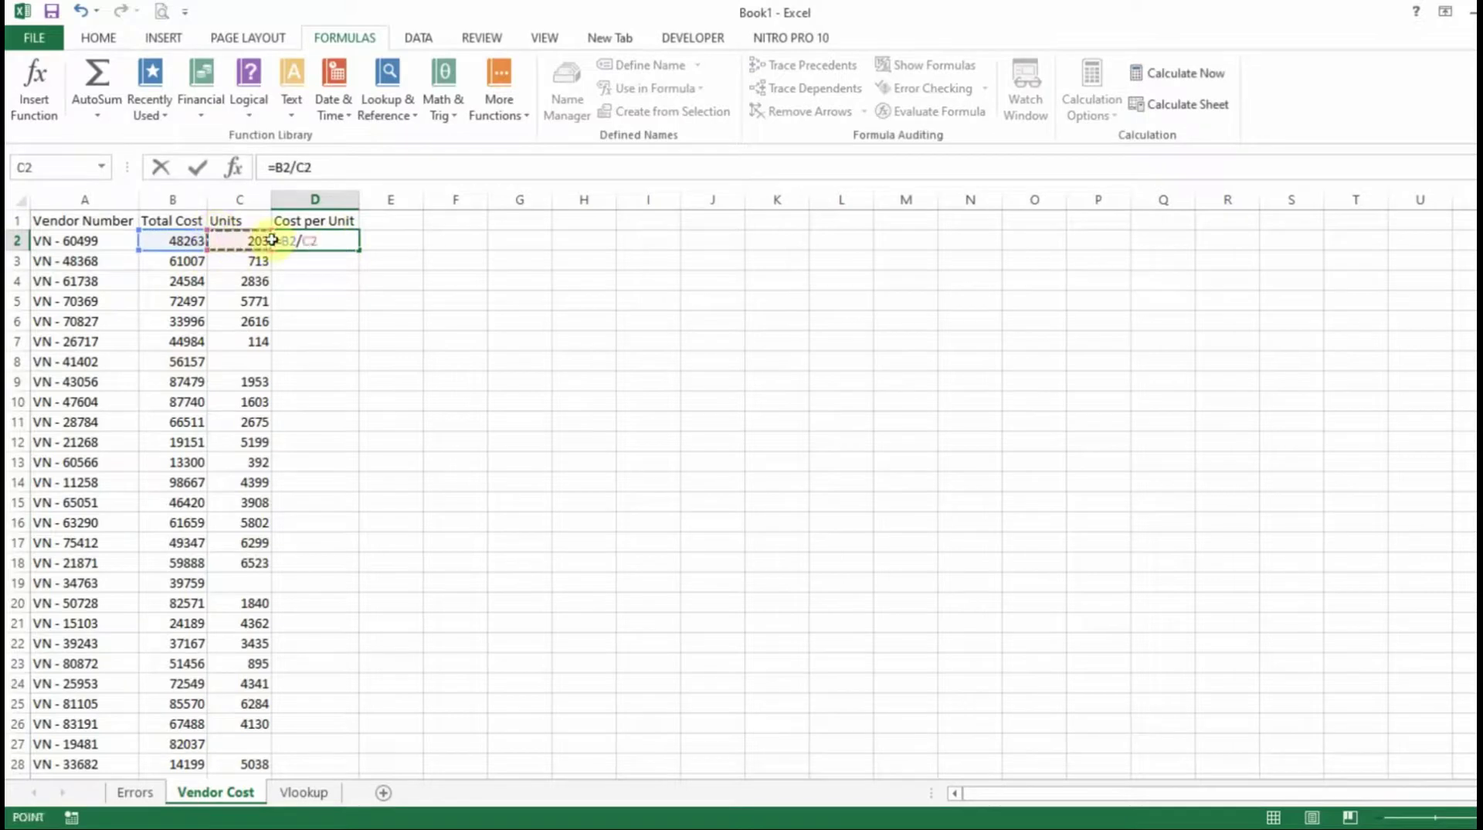
key(Return)
Fill D2's formula down to row 28 and check the #DIV/0! result in D8.
click(301, 241)
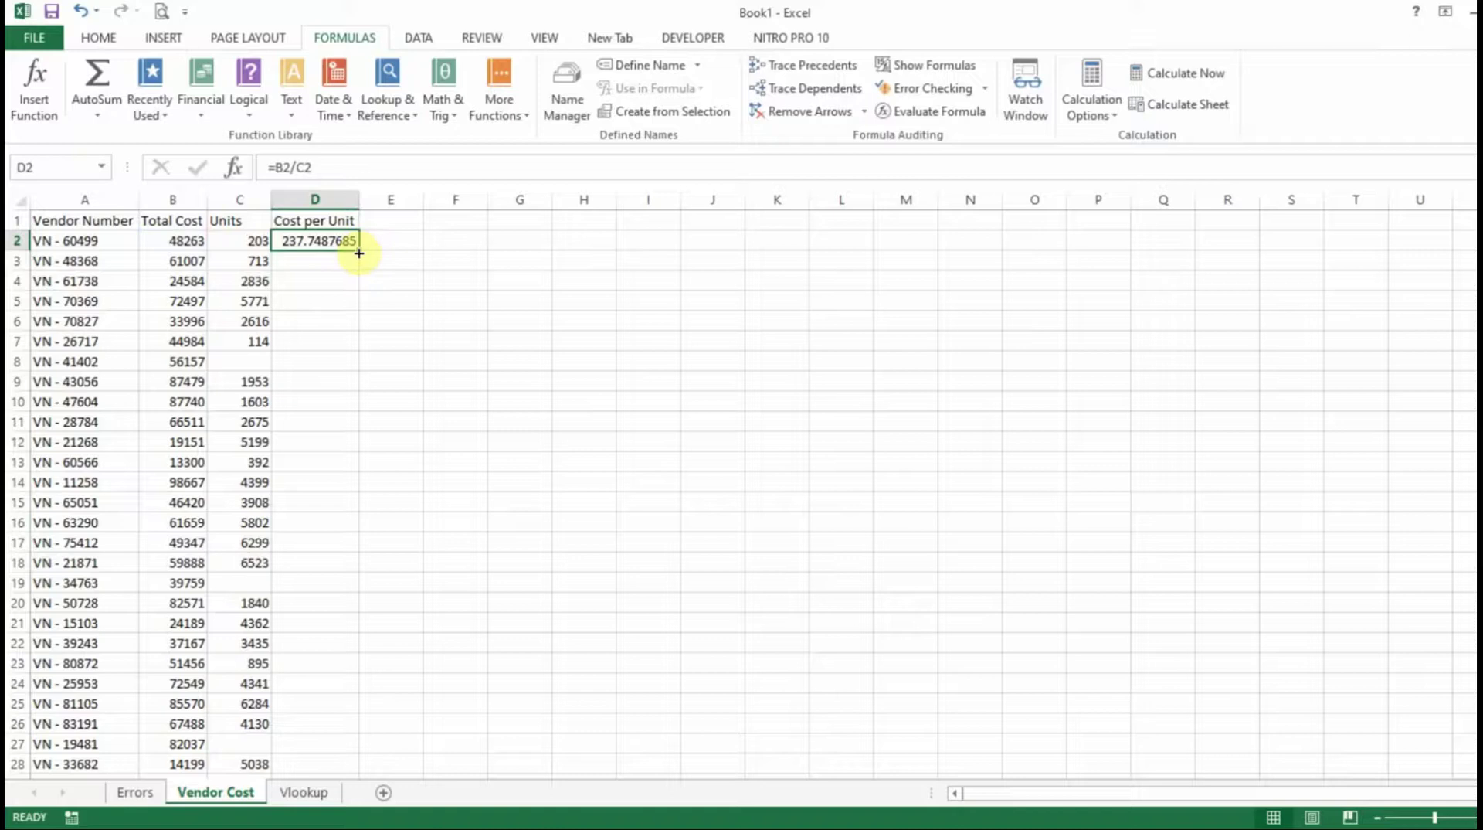
drag(360, 251, 347, 703)
scroll(313, 557, up, 1)
click(325, 361)
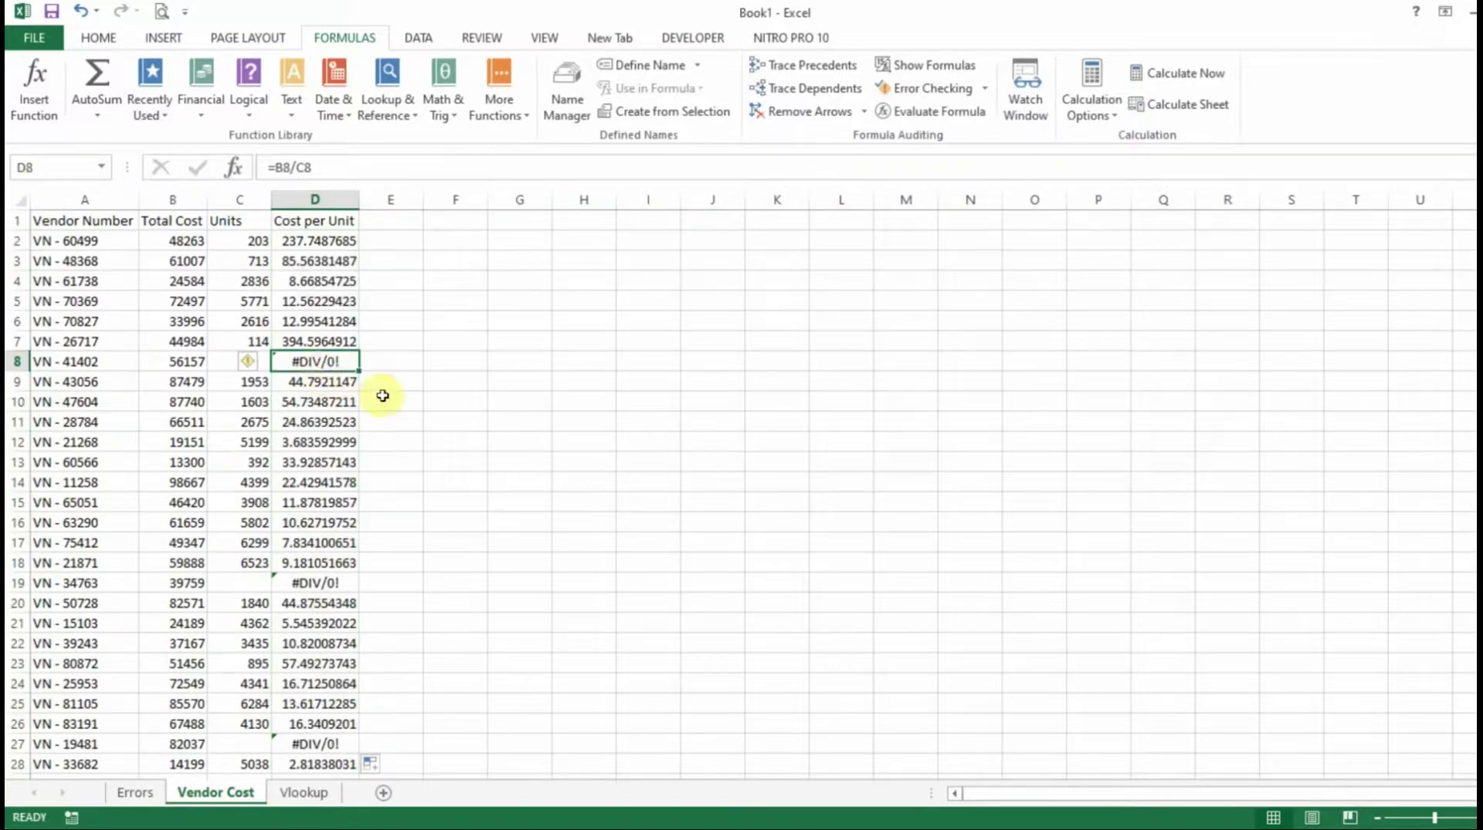
click(321, 240)
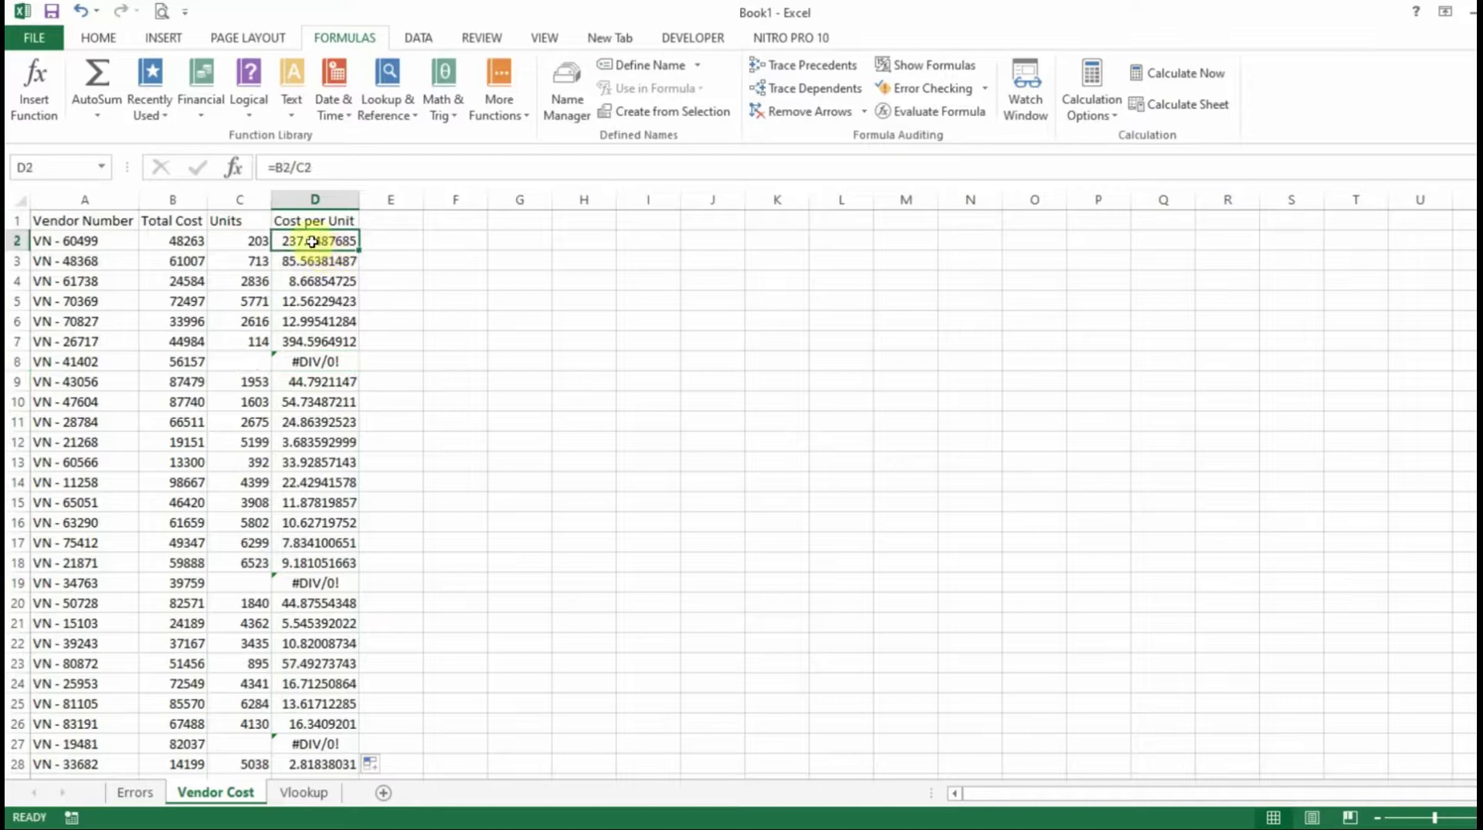
Search Insert Function for error functions and insert IFERROR into D2's formula.
click(286, 165)
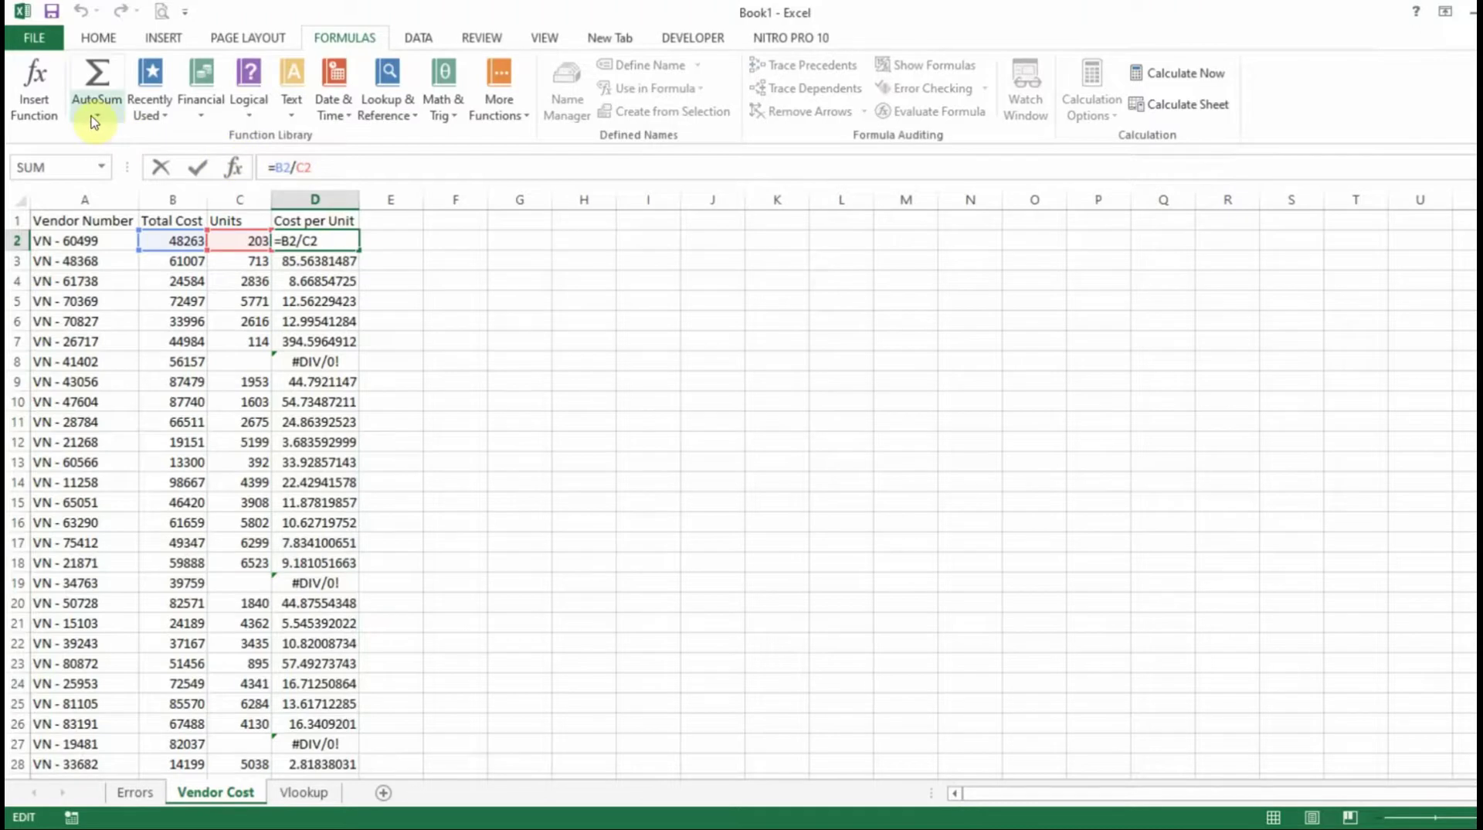
click(34, 108)
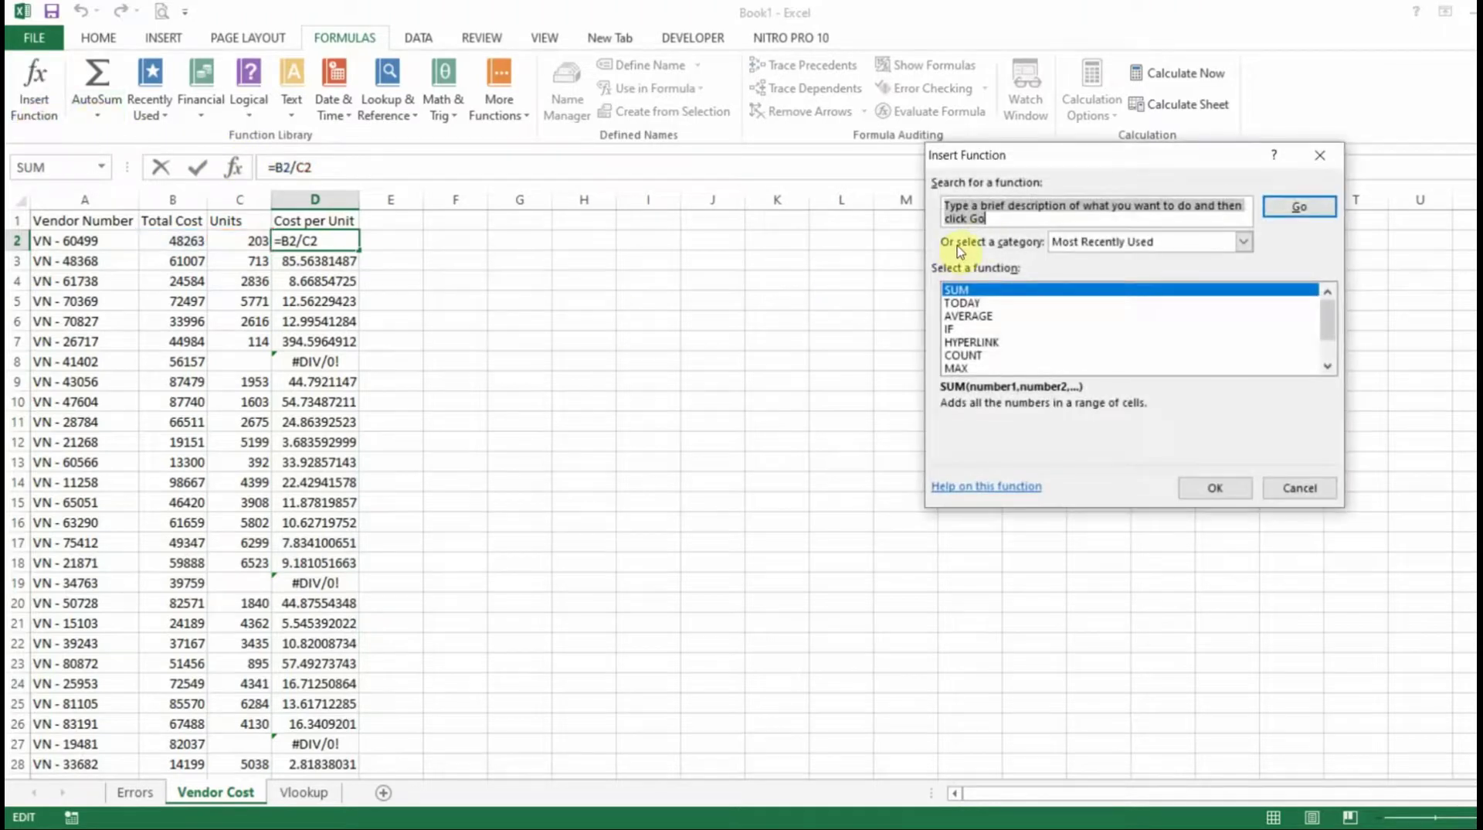
click(992, 208)
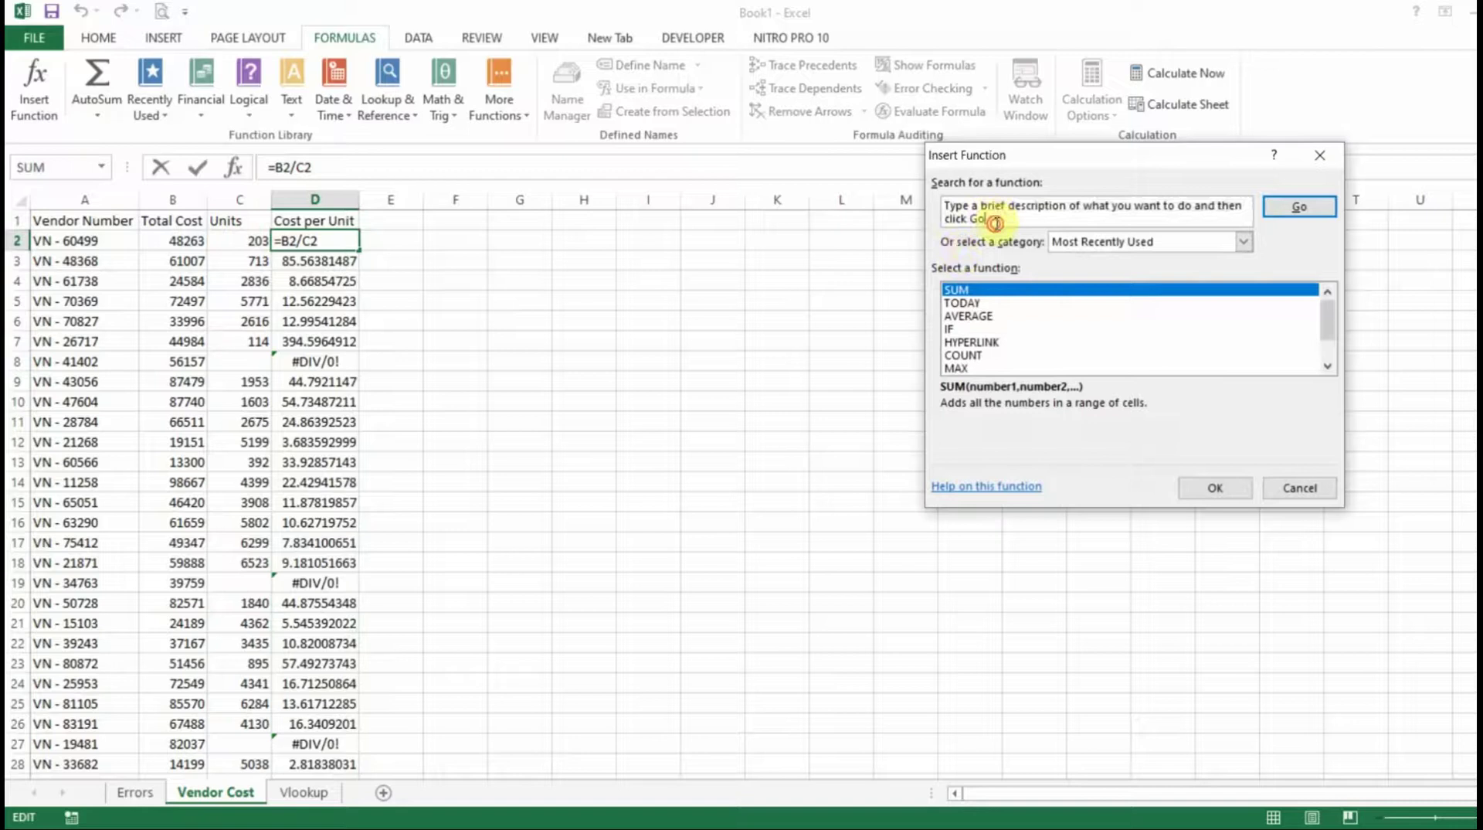
drag(989, 216, 935, 207)
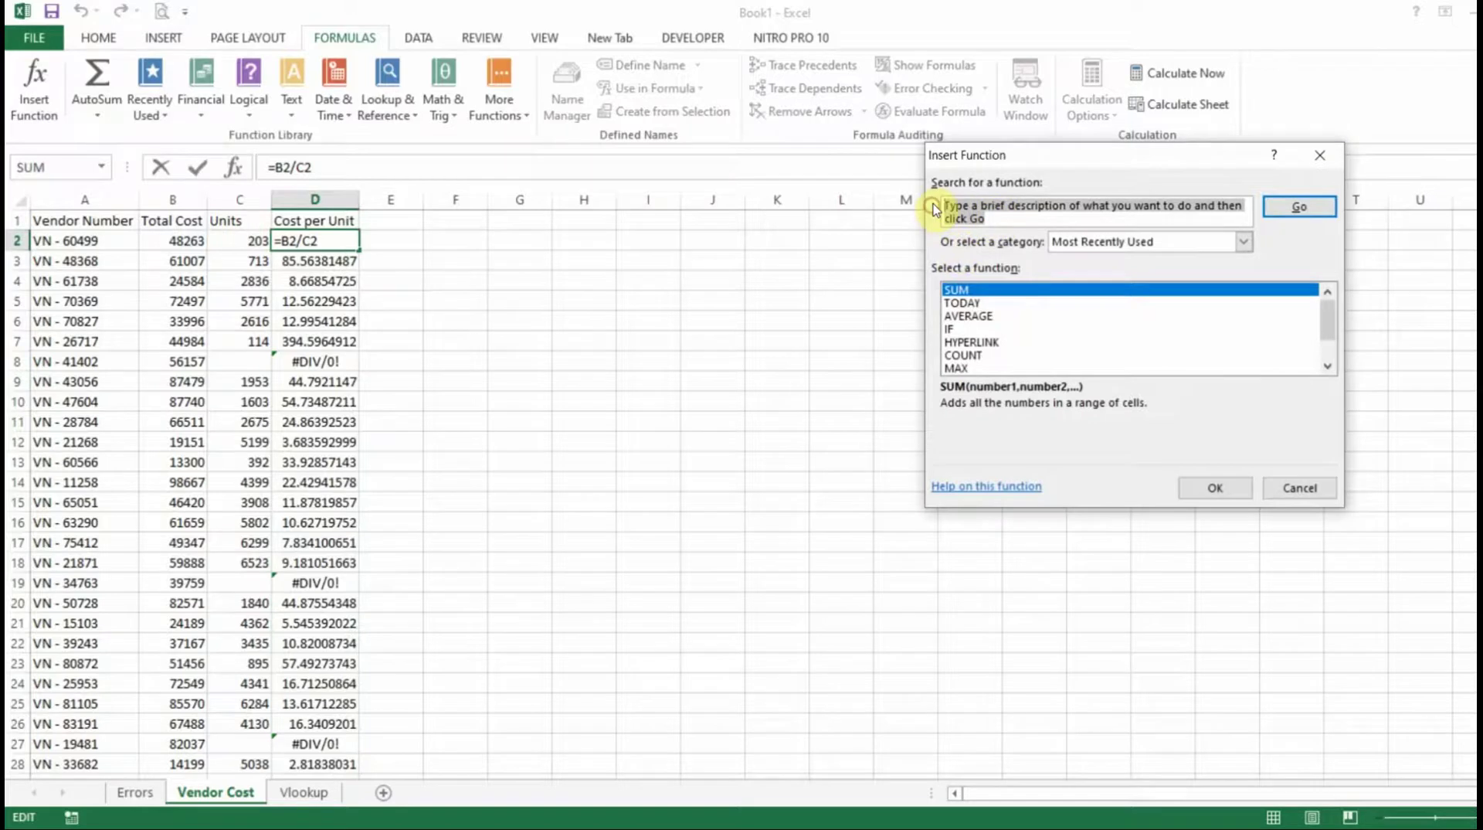
text(error)
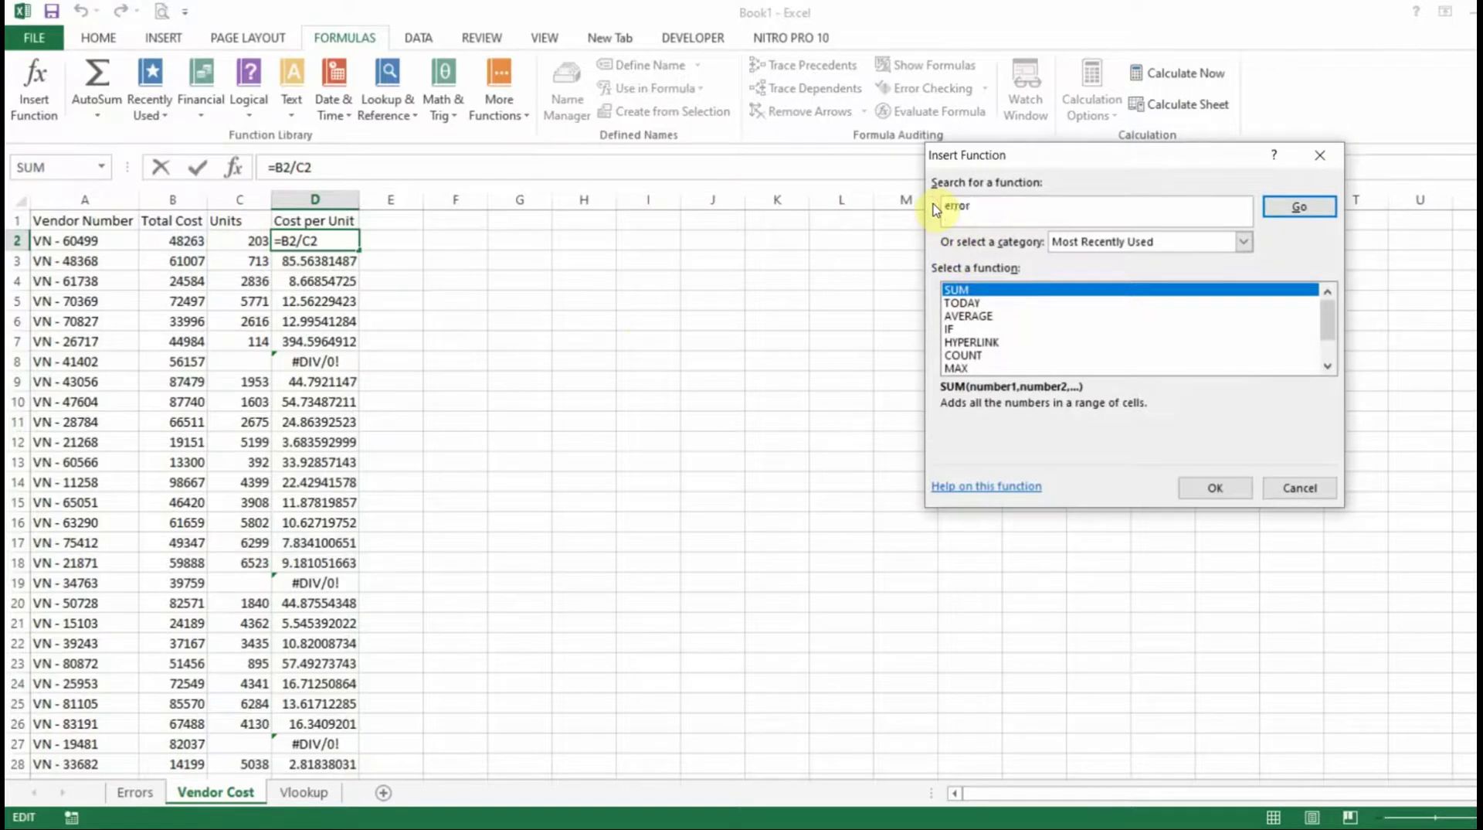
key(Return)
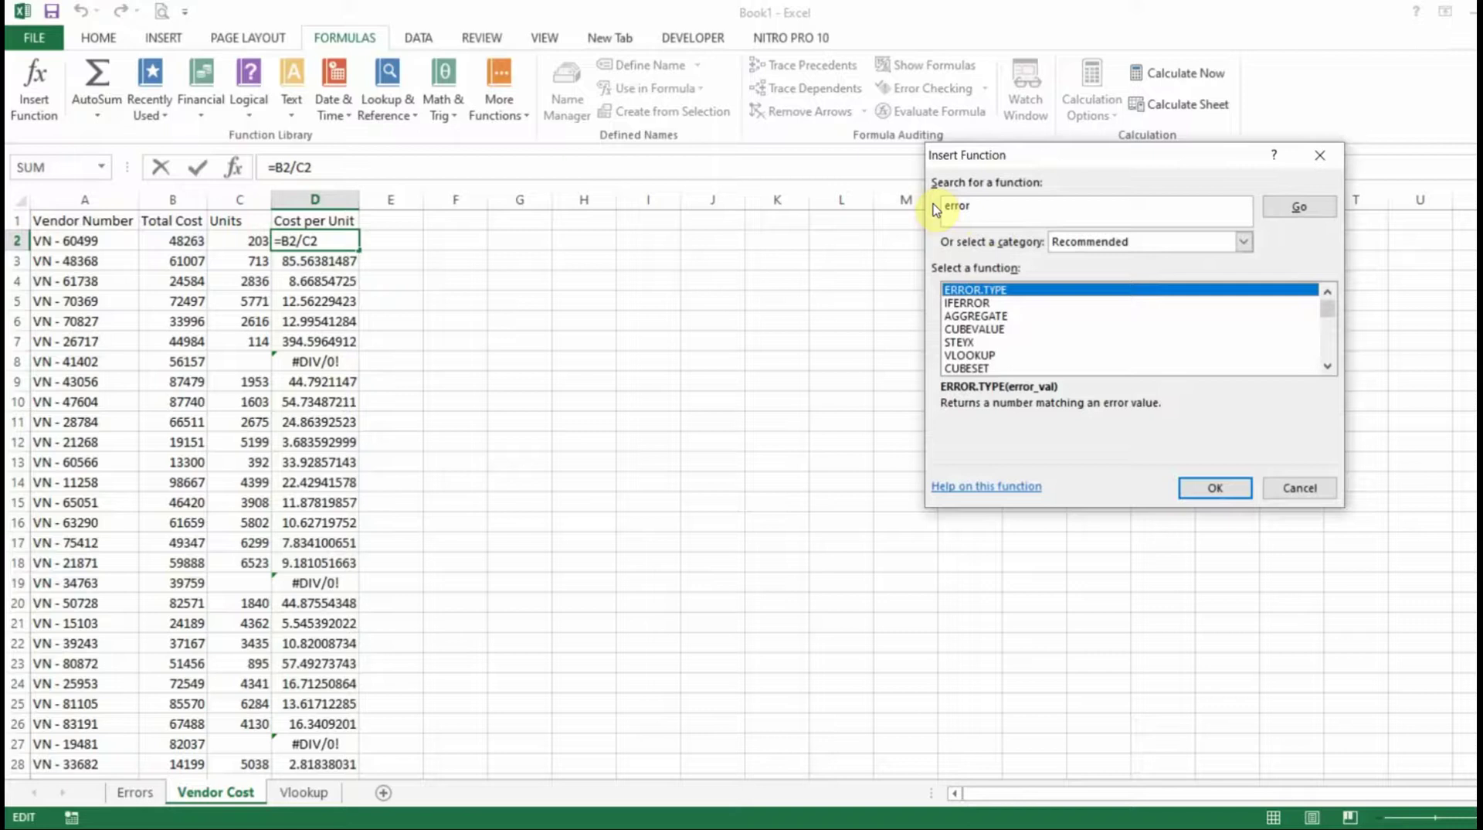
click(969, 304)
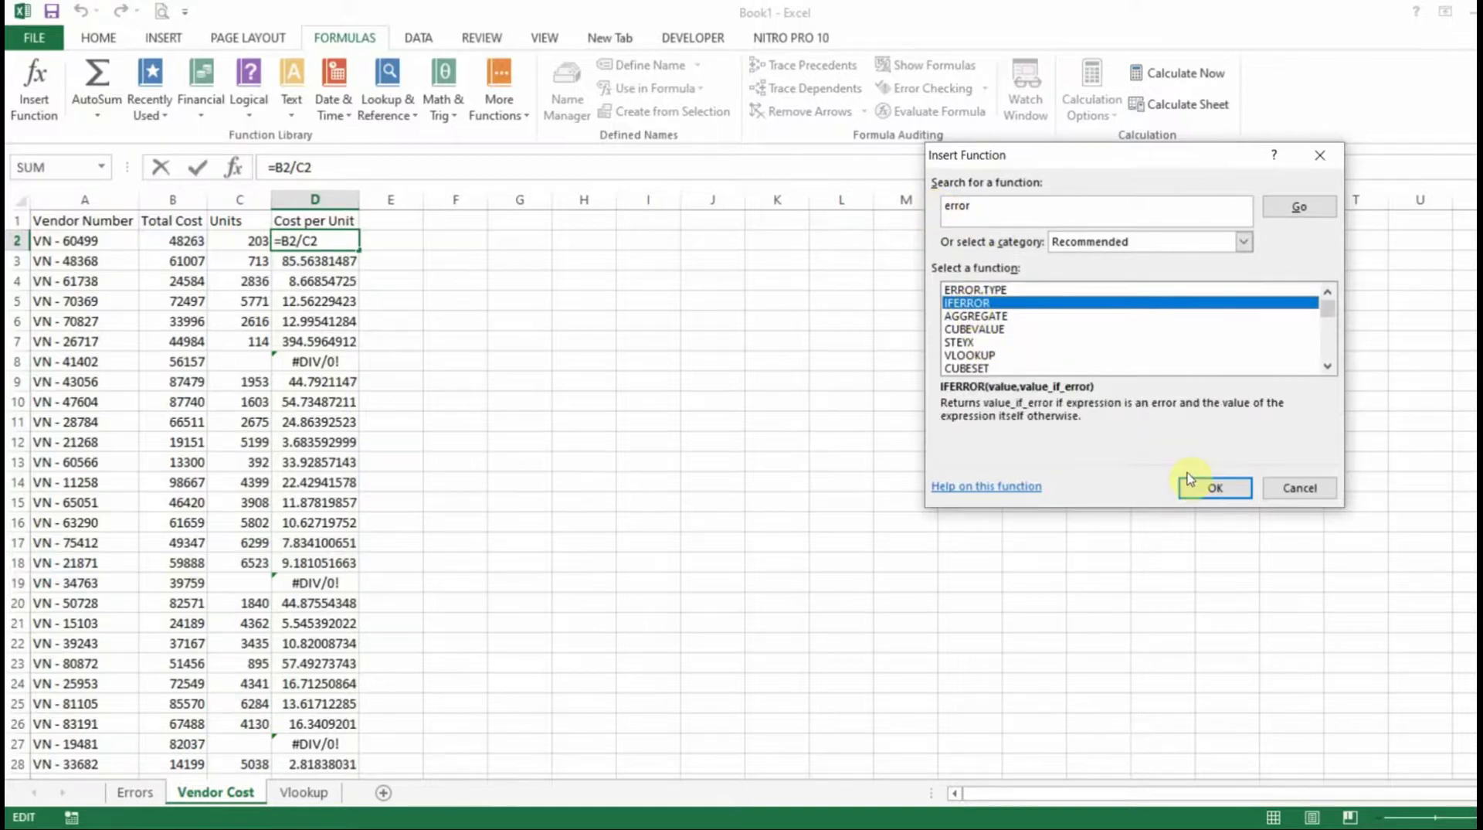
click(1193, 487)
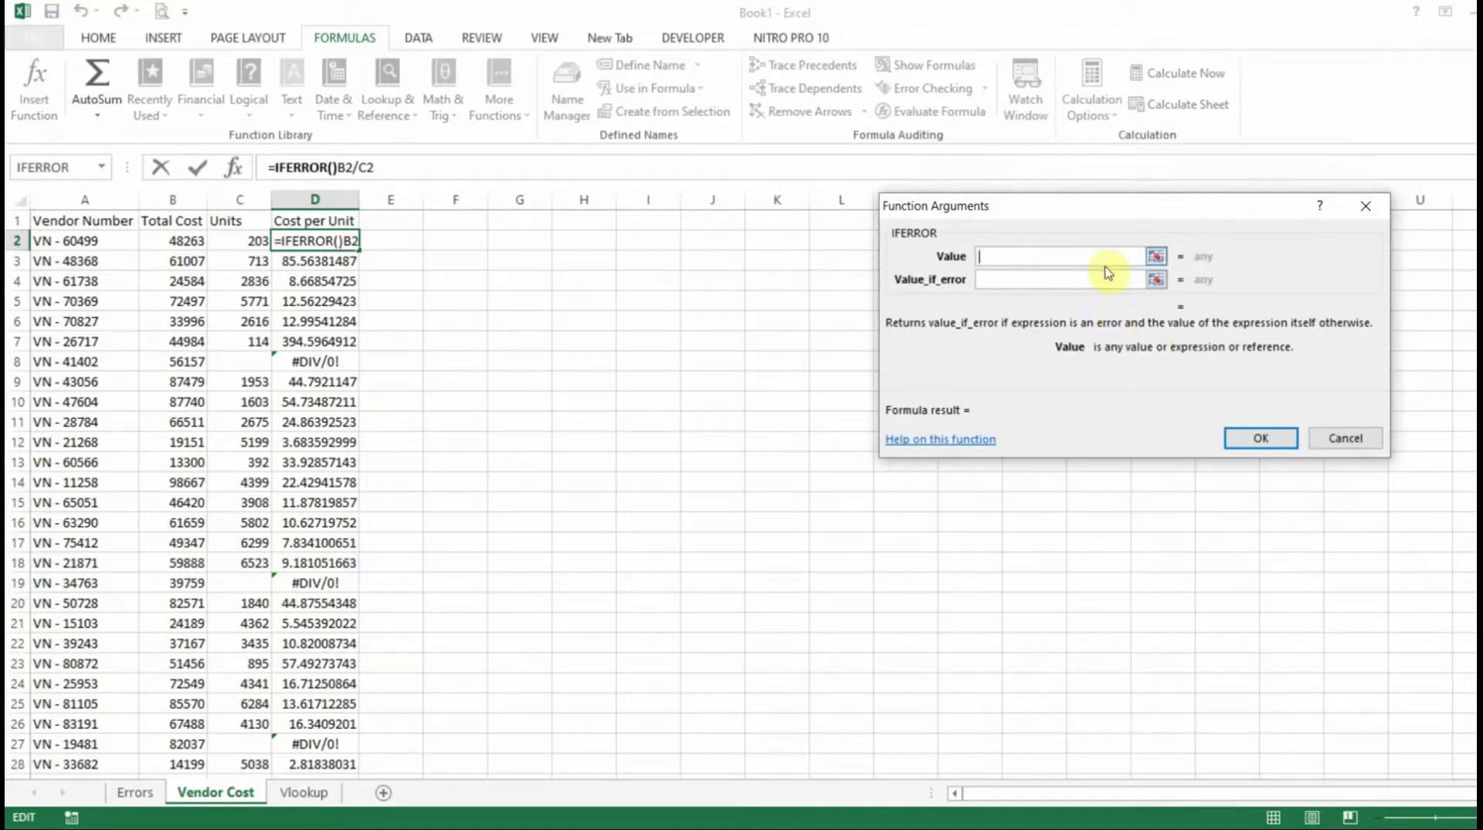
Set IFERROR's Value to B2/C2 and Value_if_error to 0, then confirm the arguments.
click(1156, 259)
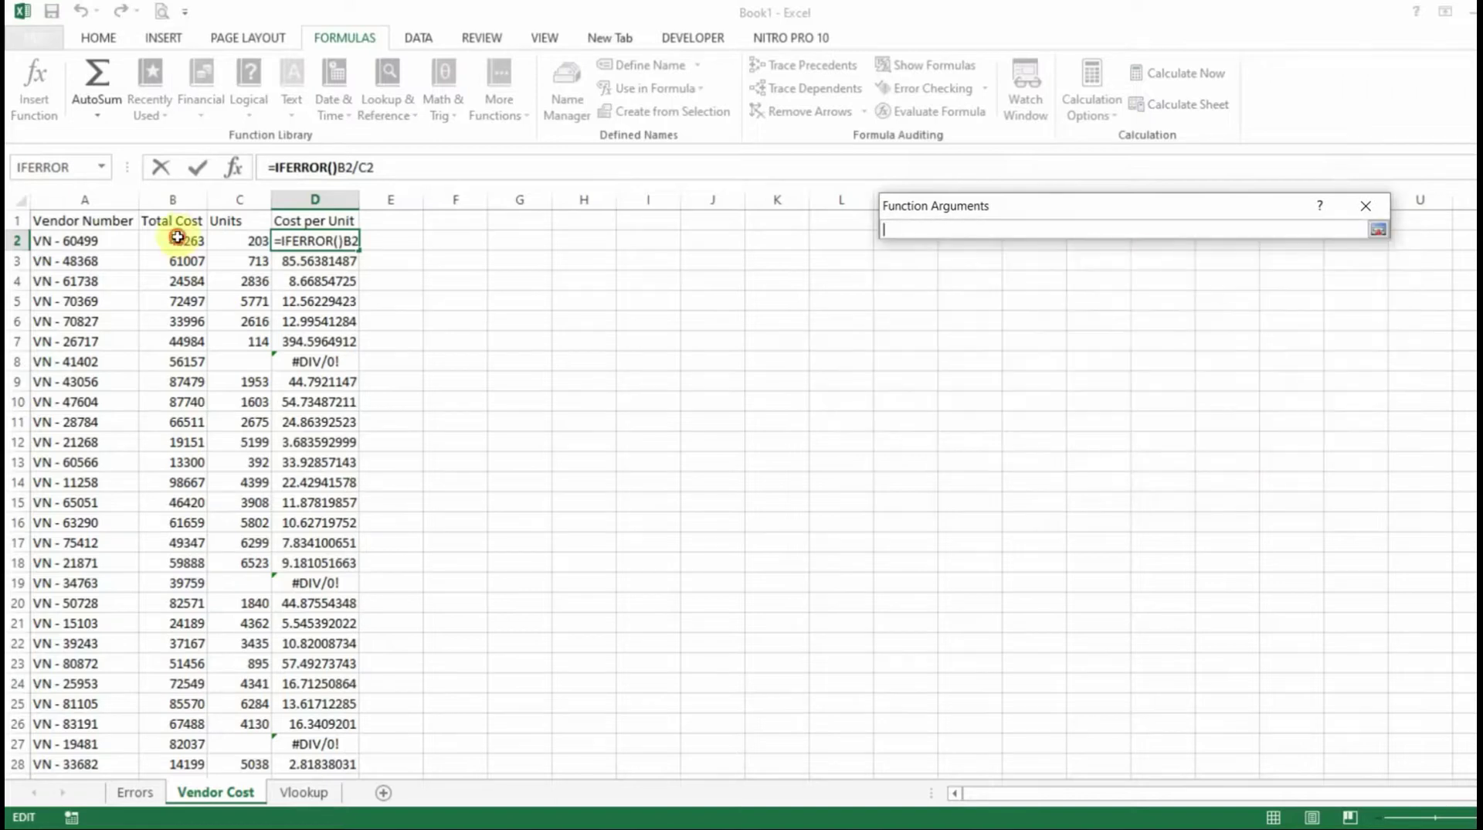
click(177, 237)
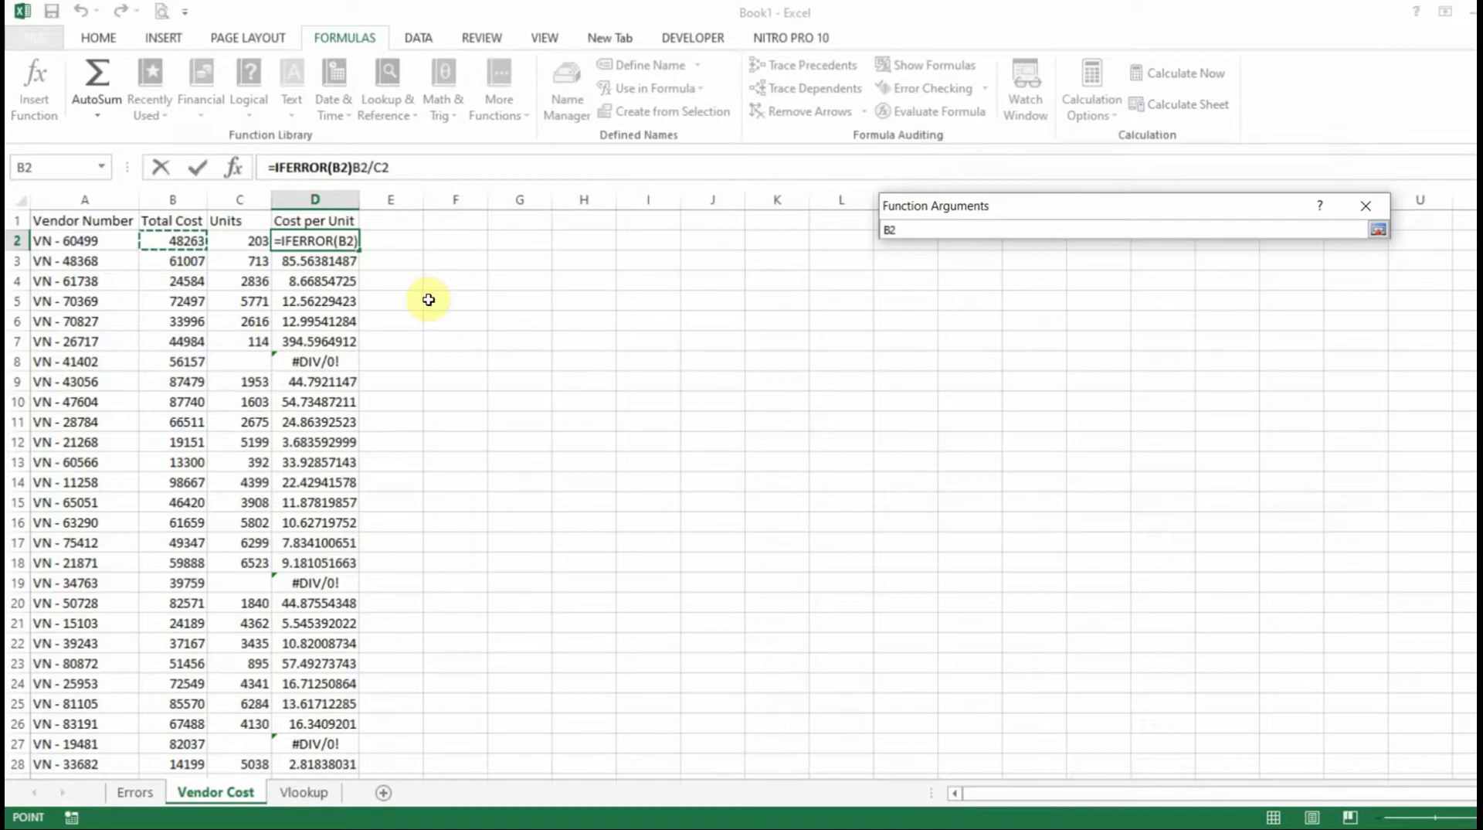
text(/)
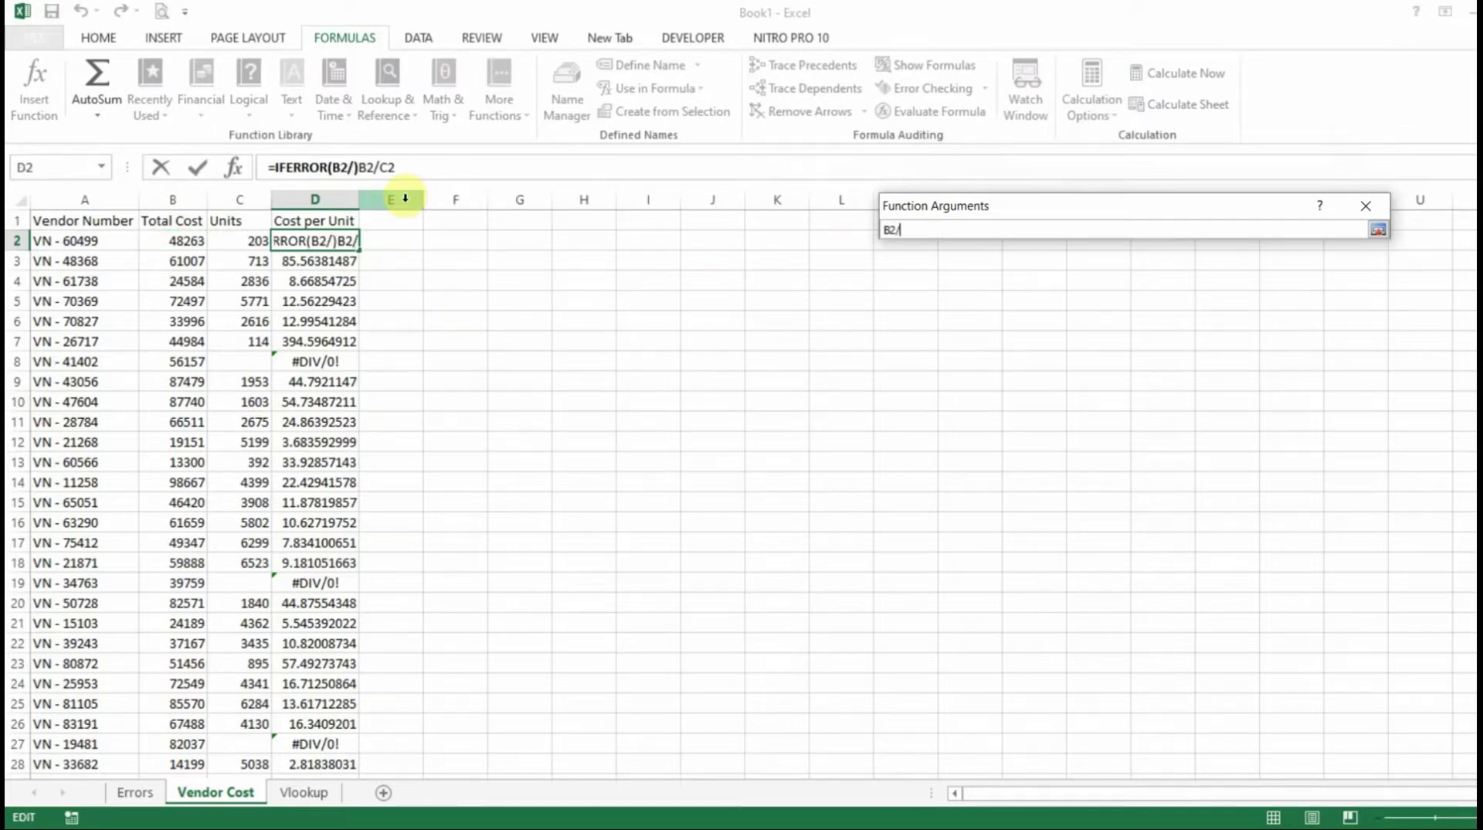
click(260, 241)
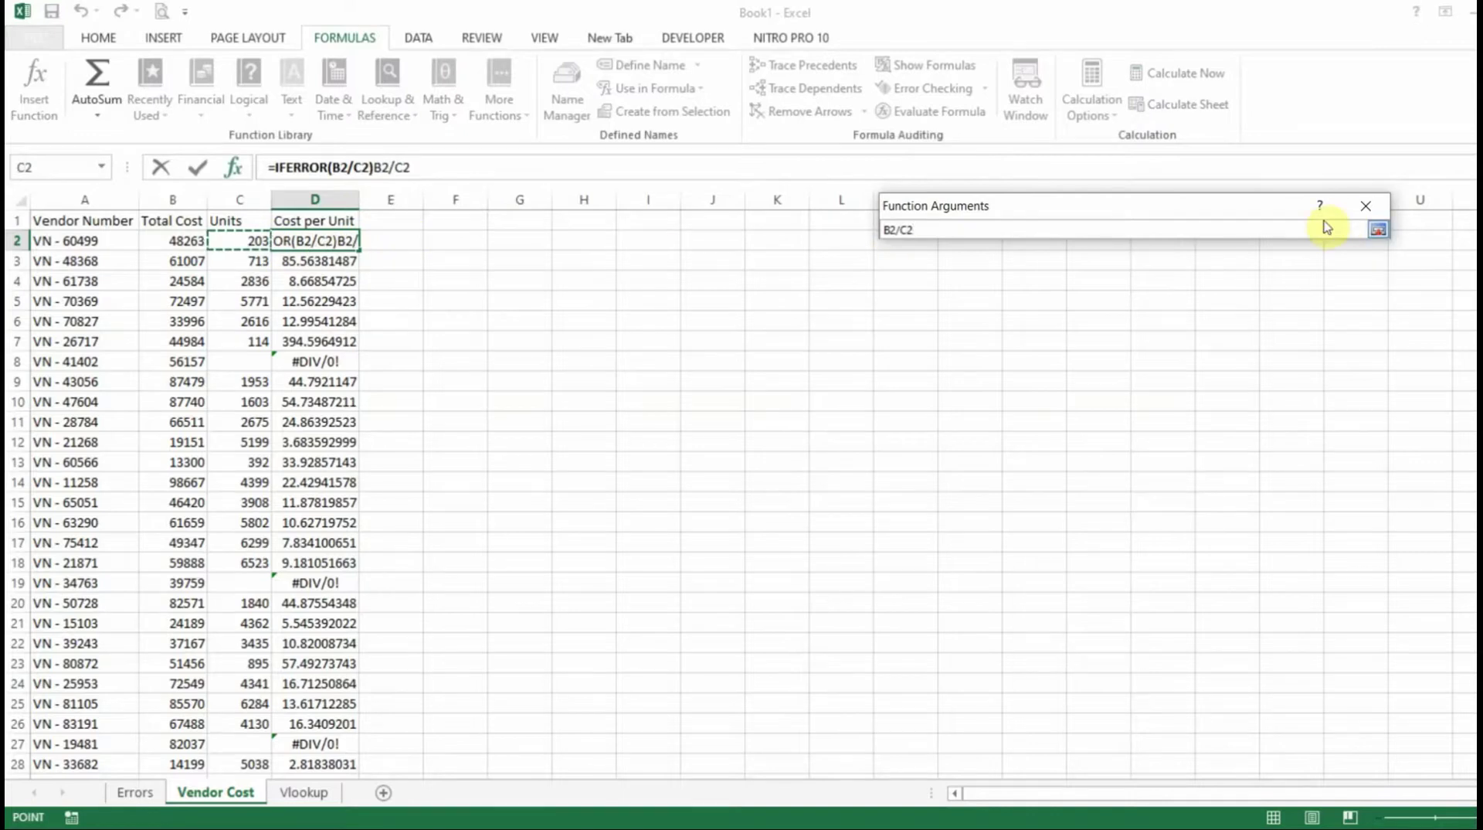
click(1379, 230)
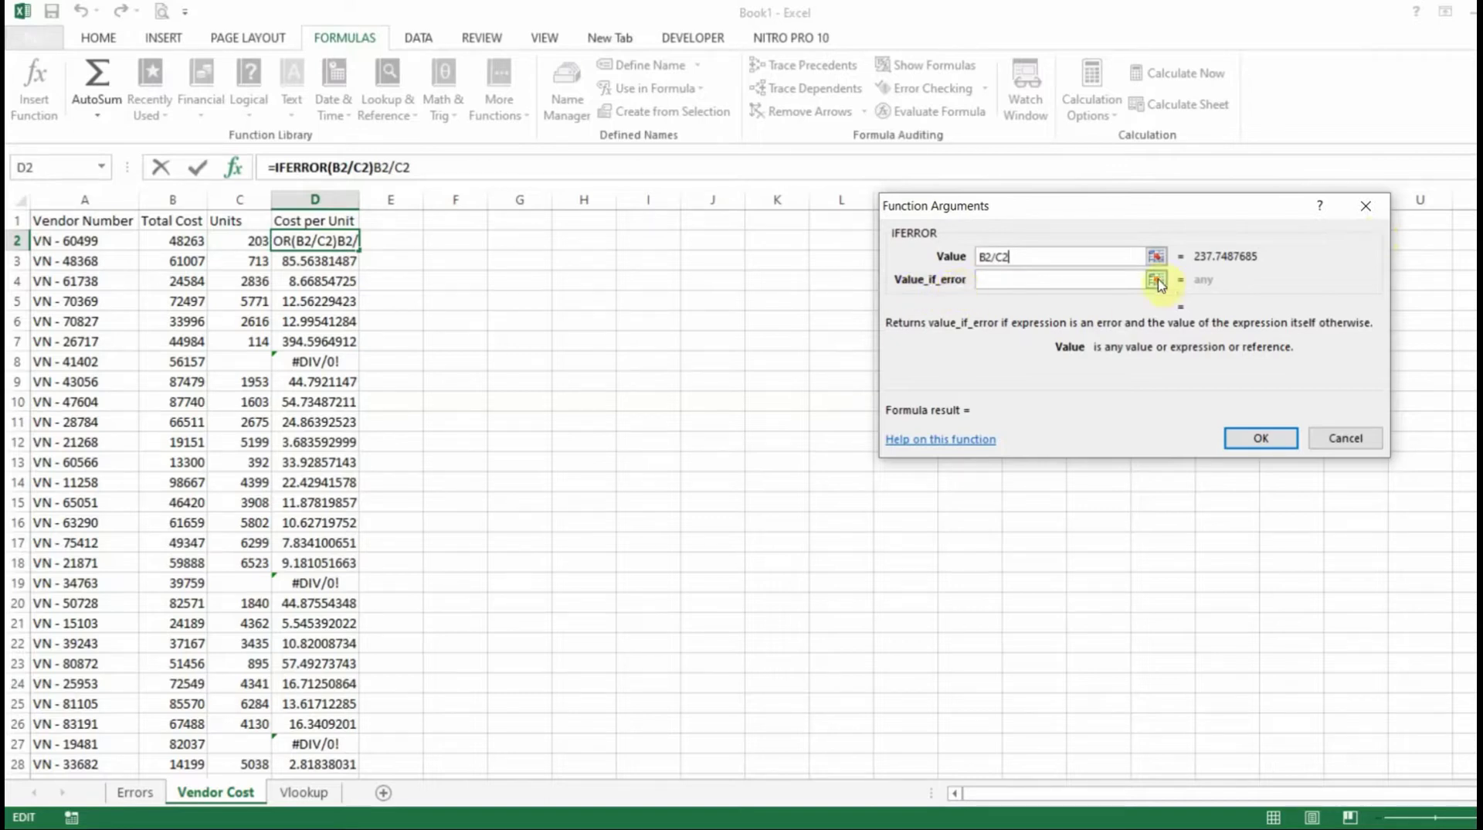
click(1070, 282)
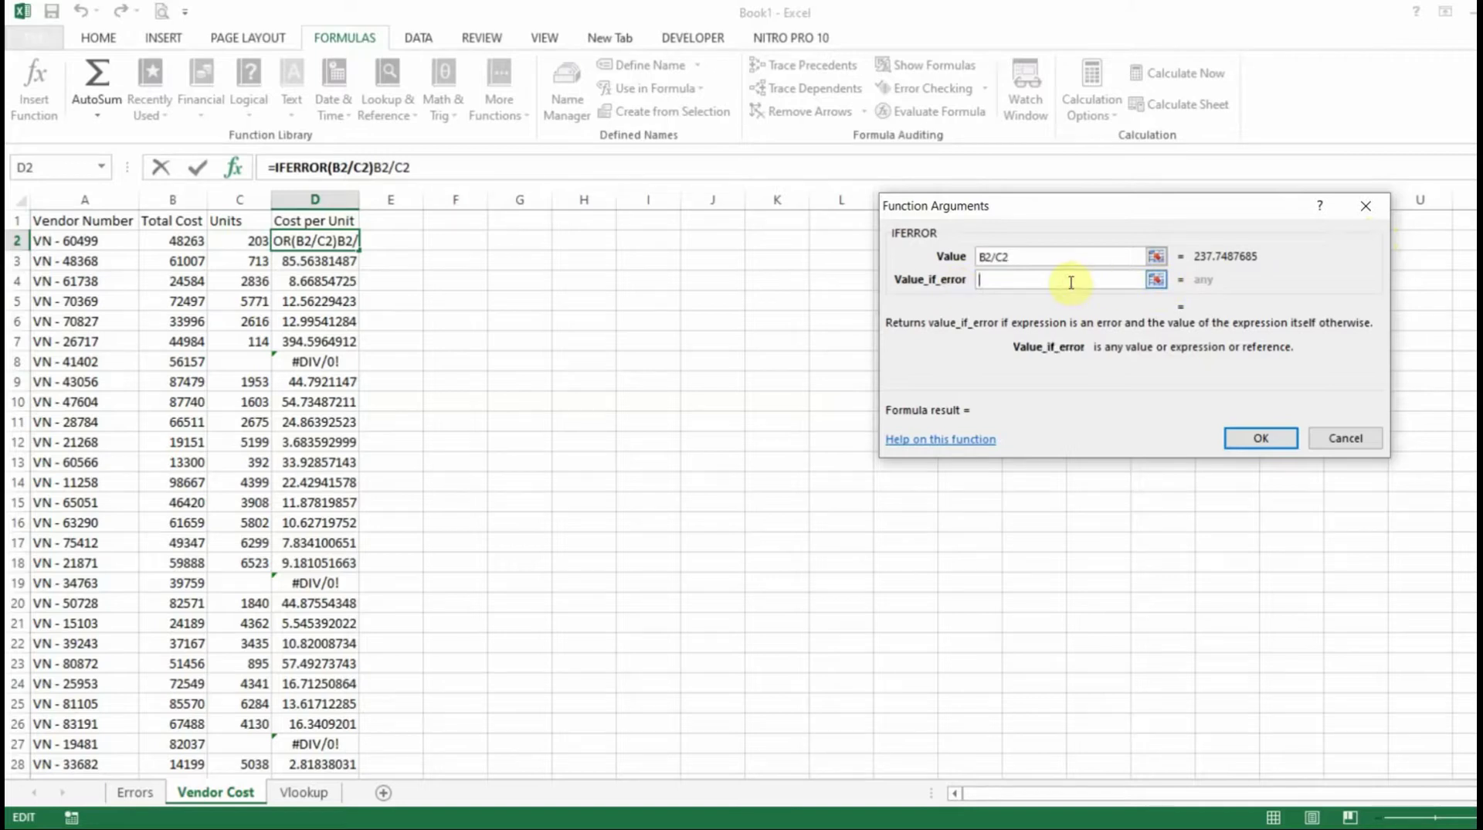
text(0)
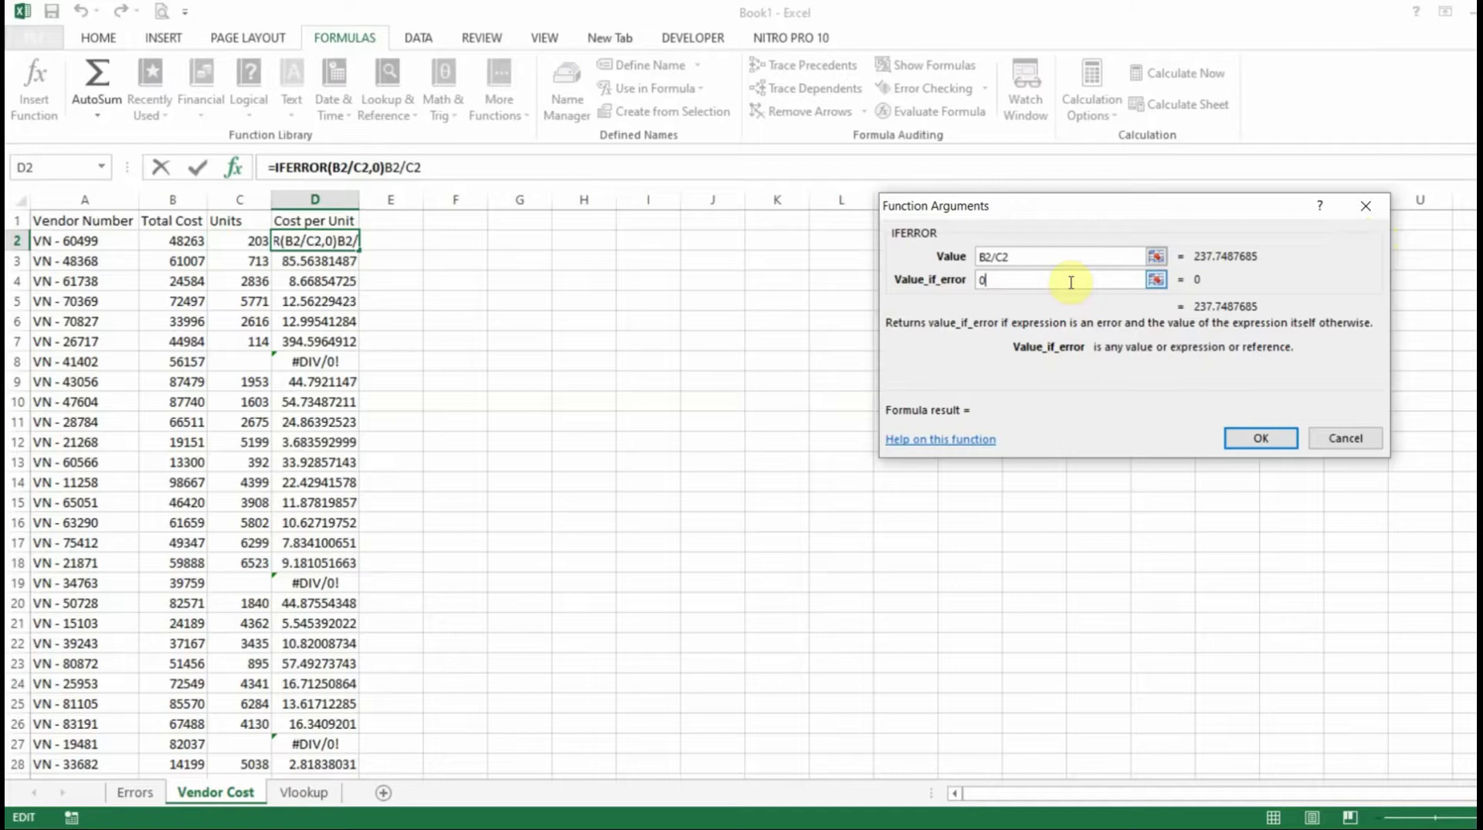
click(1259, 438)
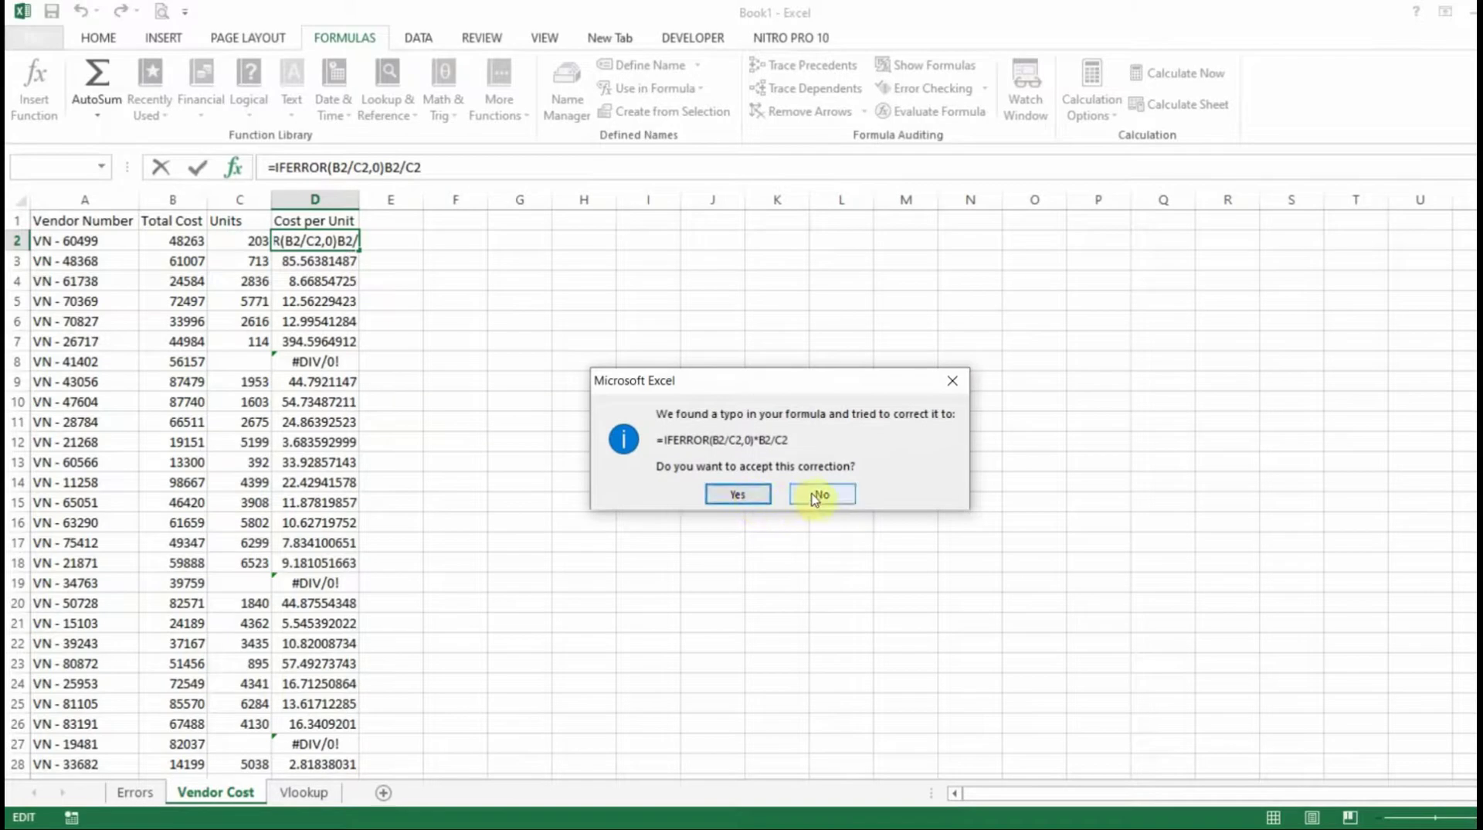
Decline the typo correction and trim D2 to =IFERROR(B2/C2,0), showing 237.7487685.
click(823, 496)
click(740, 528)
click(446, 167)
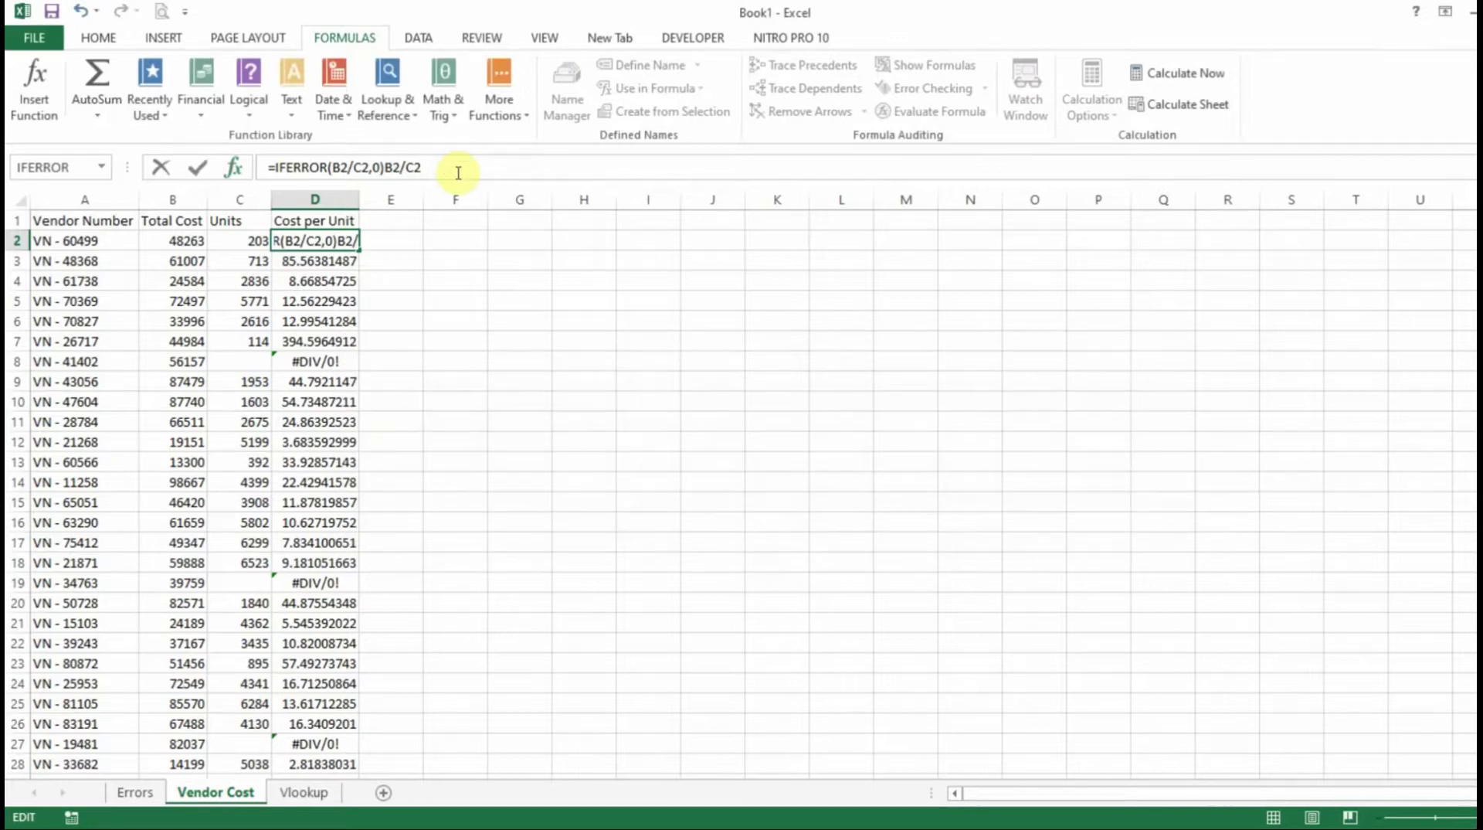
key(BackSpace)
key(BackSpace)
key(BackSpace)
key(BackSpace)
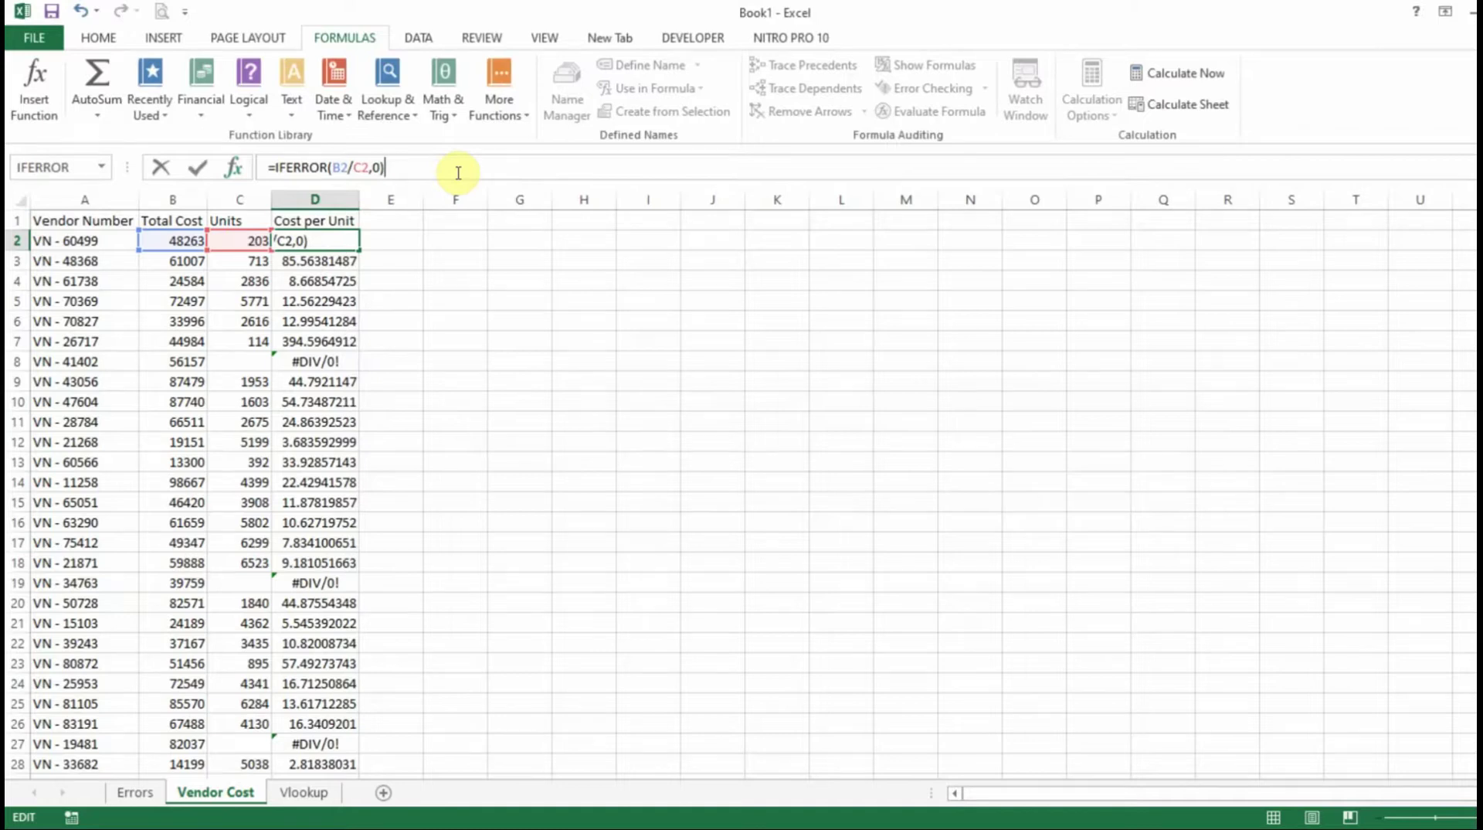
key(Return)
key(Up)
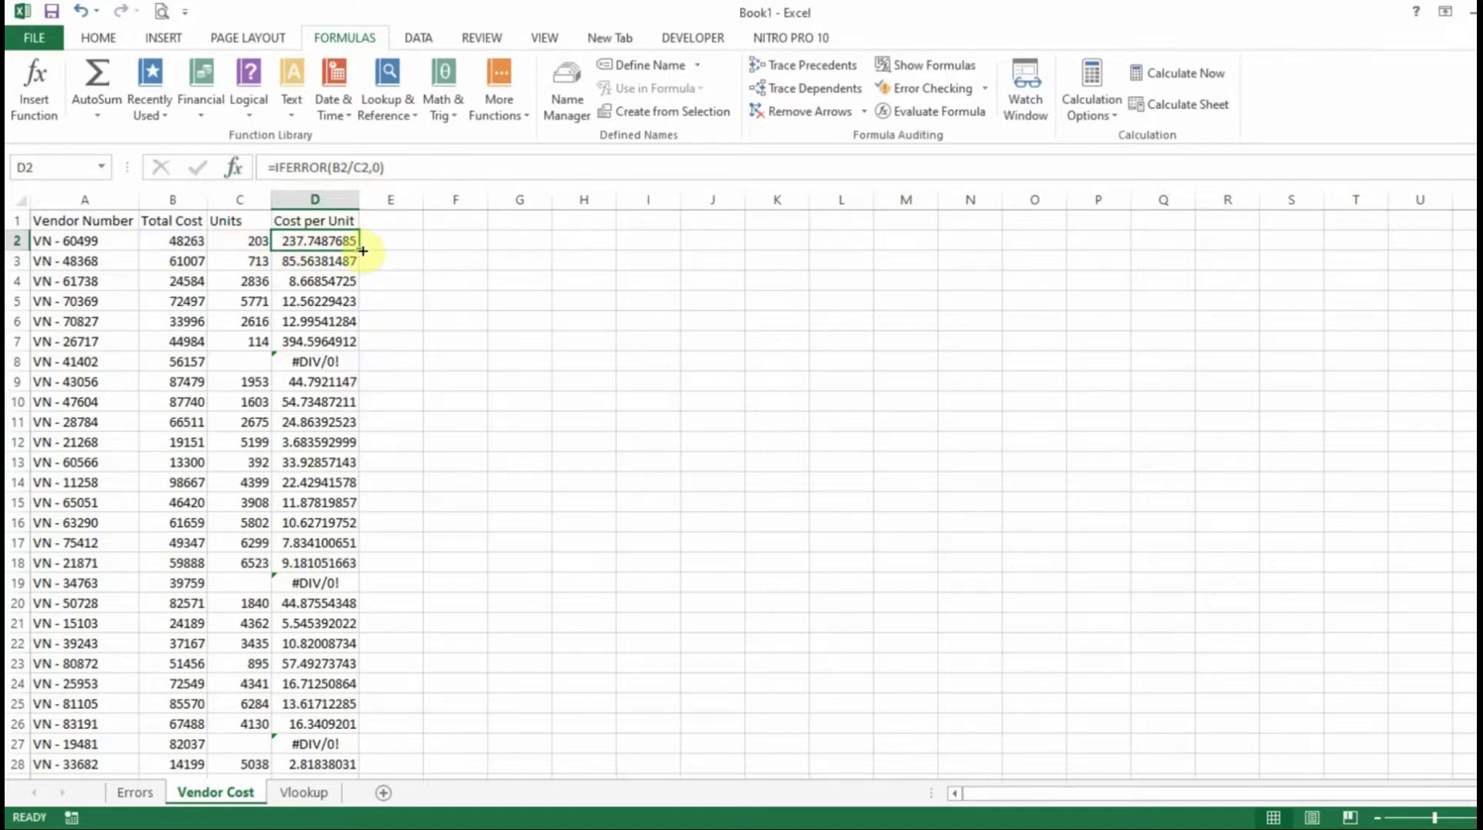
Copy D2's IFERROR formula down to D28 so rows 8, 19 and 27 show 0.
drag(360, 249, 356, 674)
scroll(531, 633, up, 2)
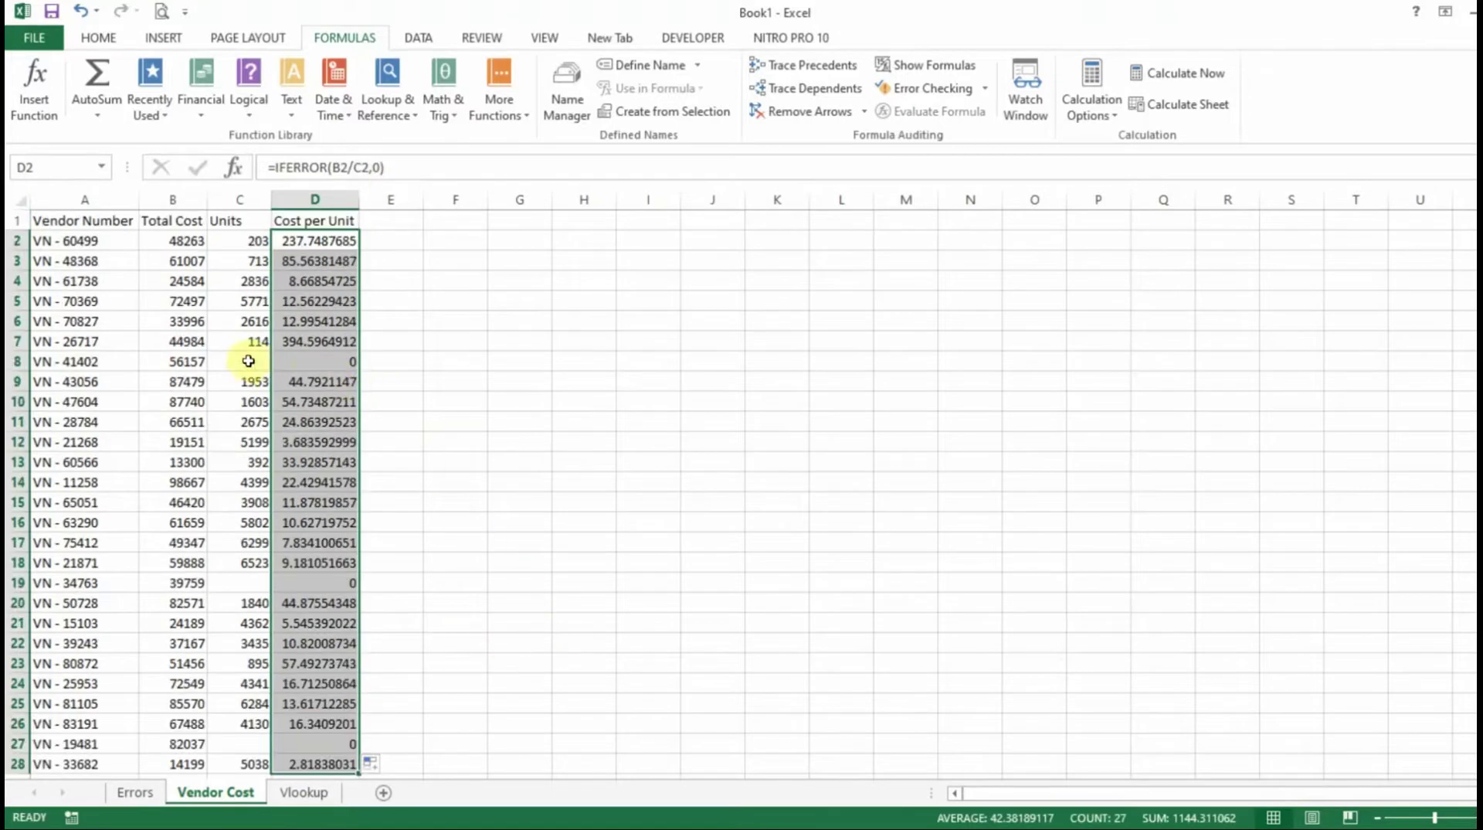
click(345, 365)
click(429, 363)
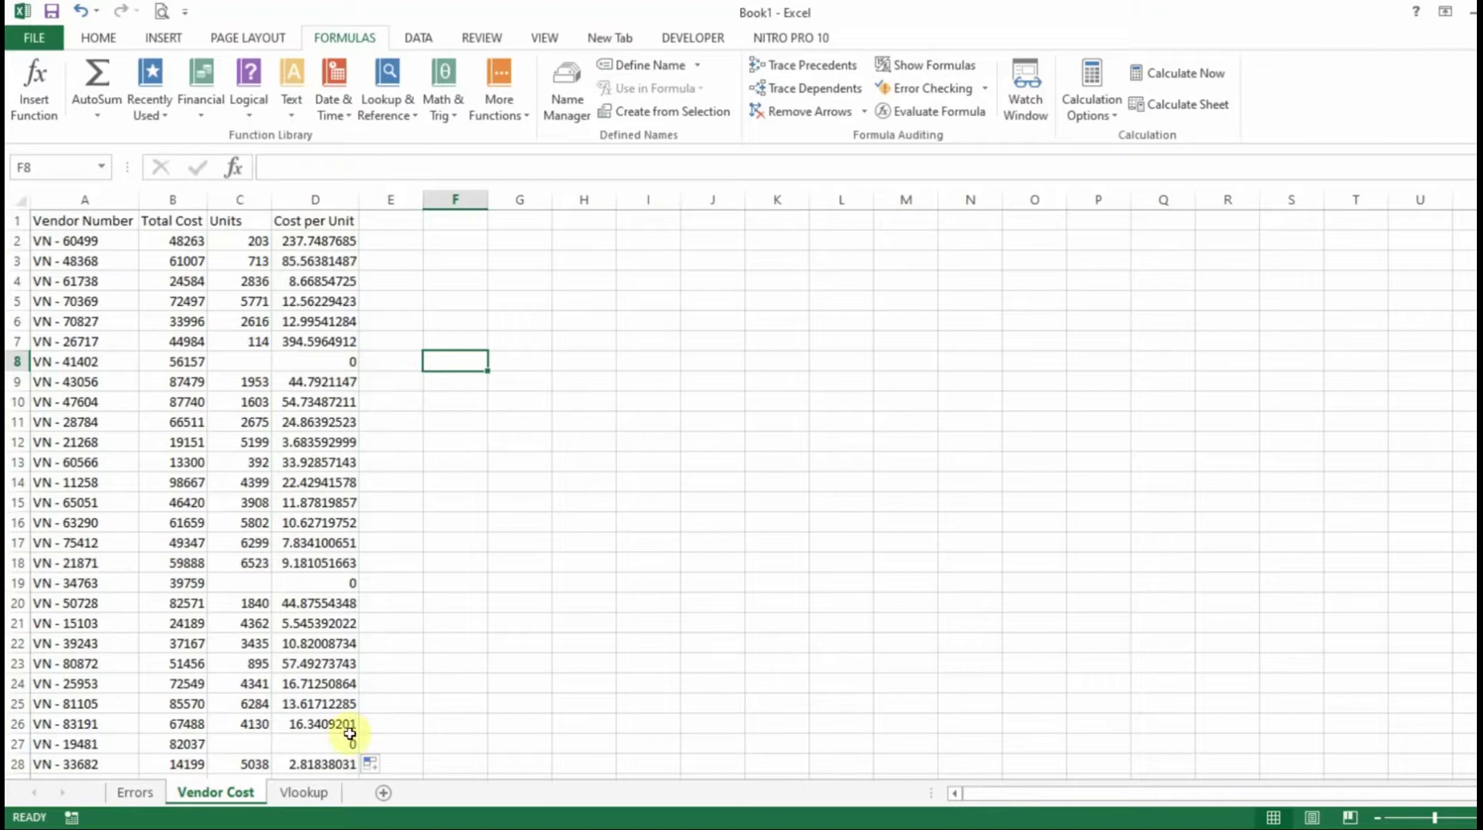
Compare B2's VLOOKUP and A2's vendor number with the Vendor Cost data, then begin editing B2.
click(305, 792)
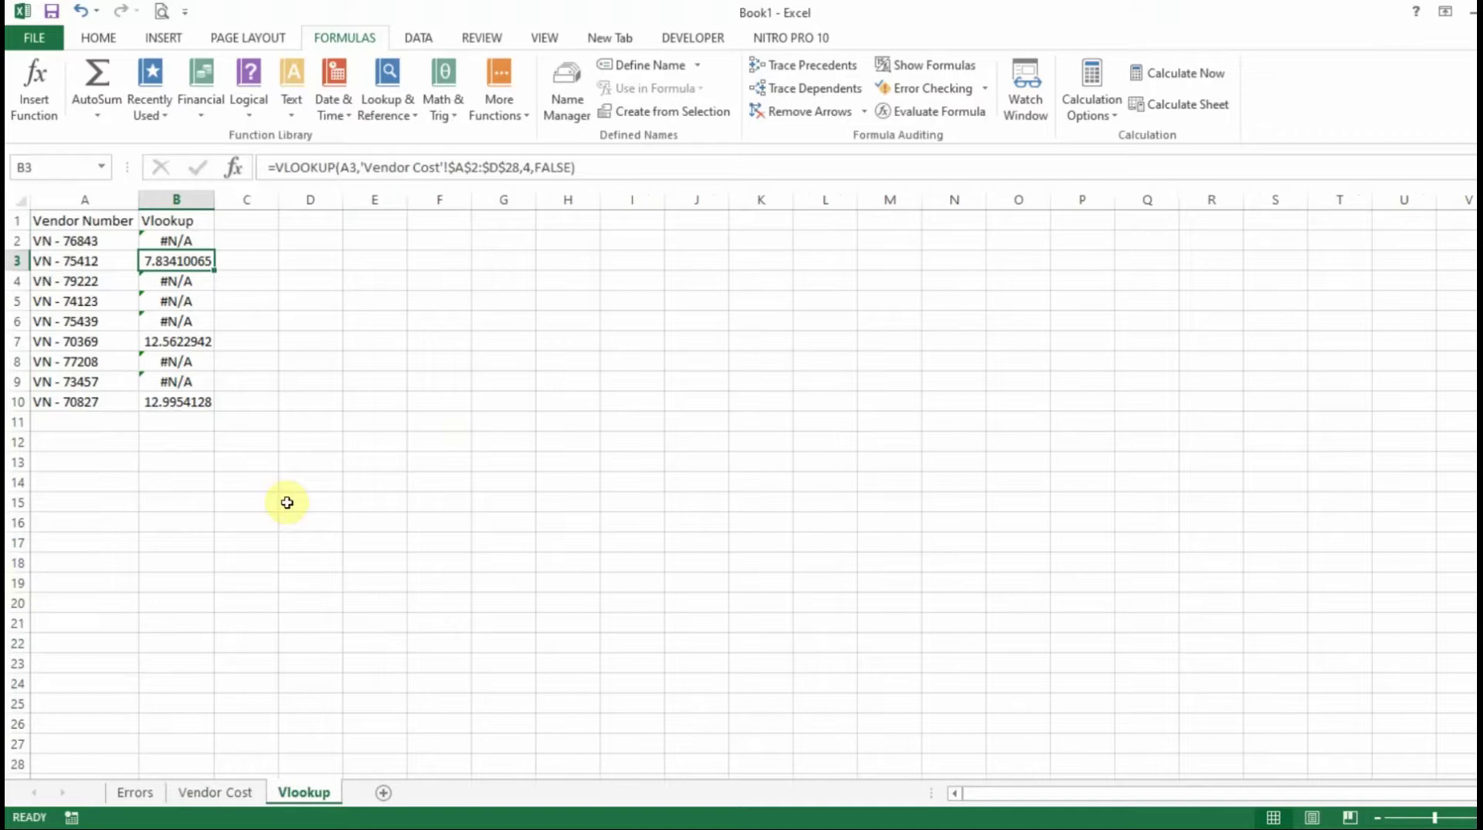
click(188, 236)
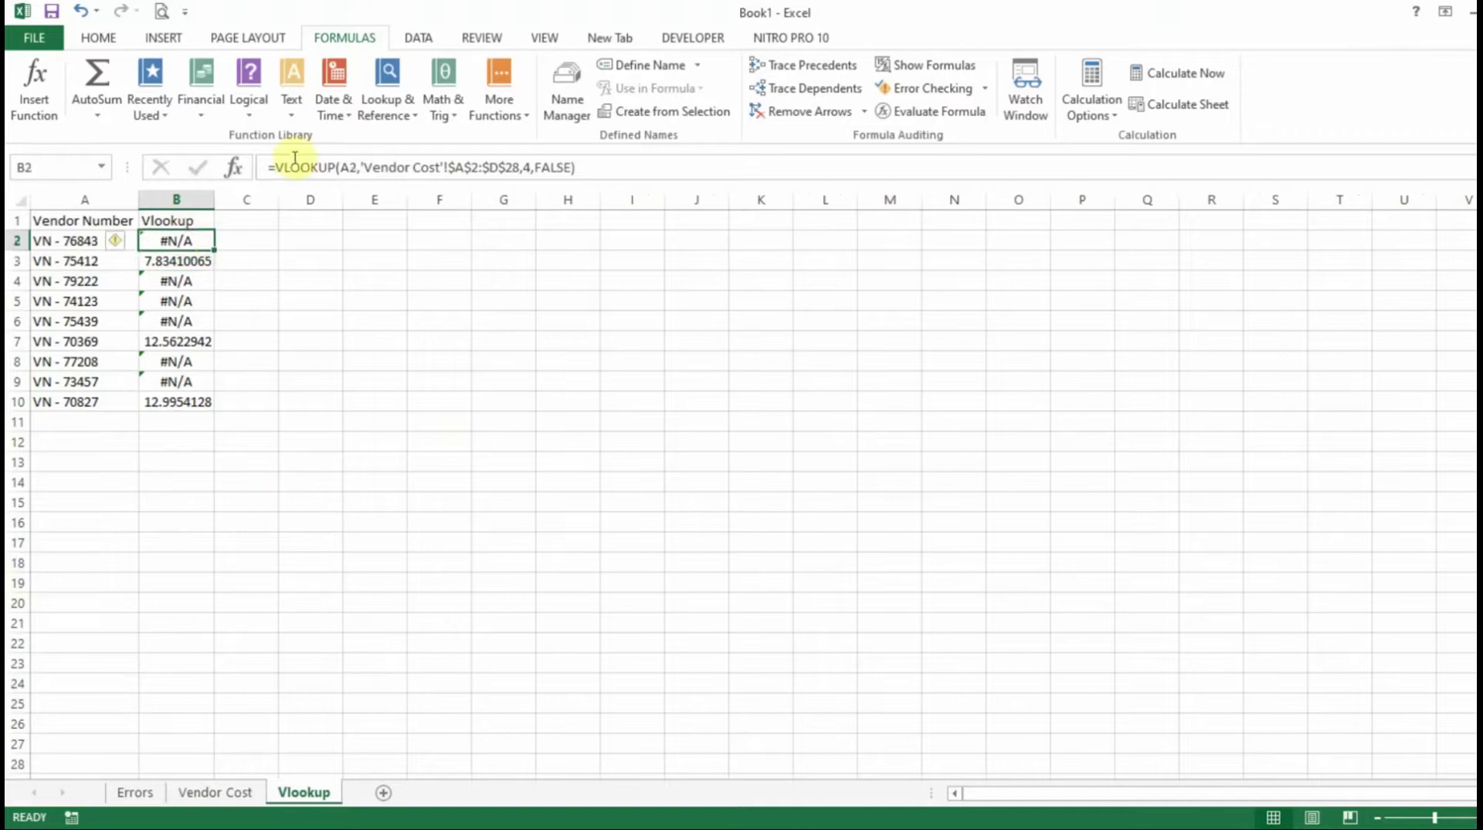
click(85, 241)
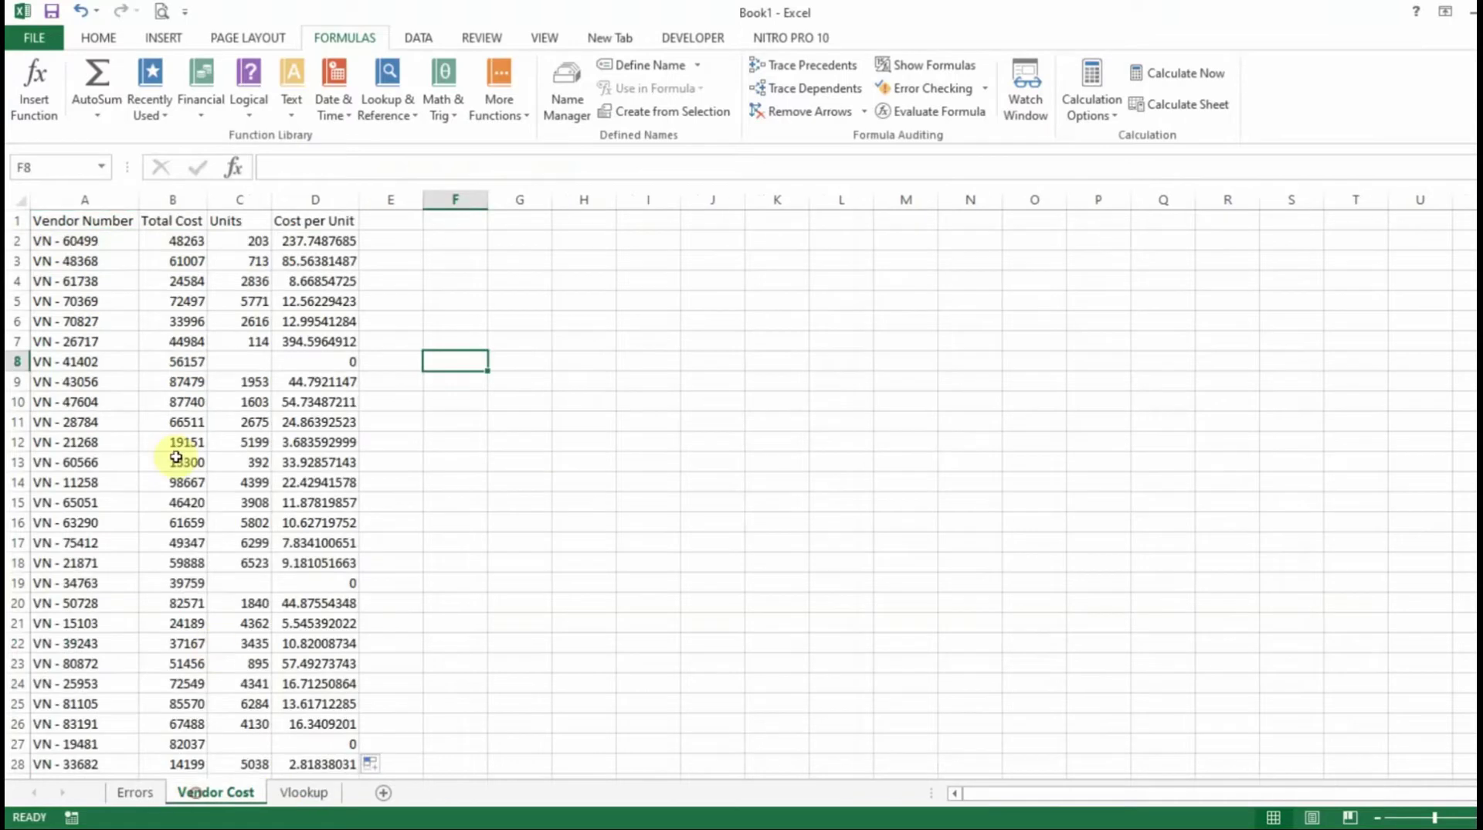
click(303, 793)
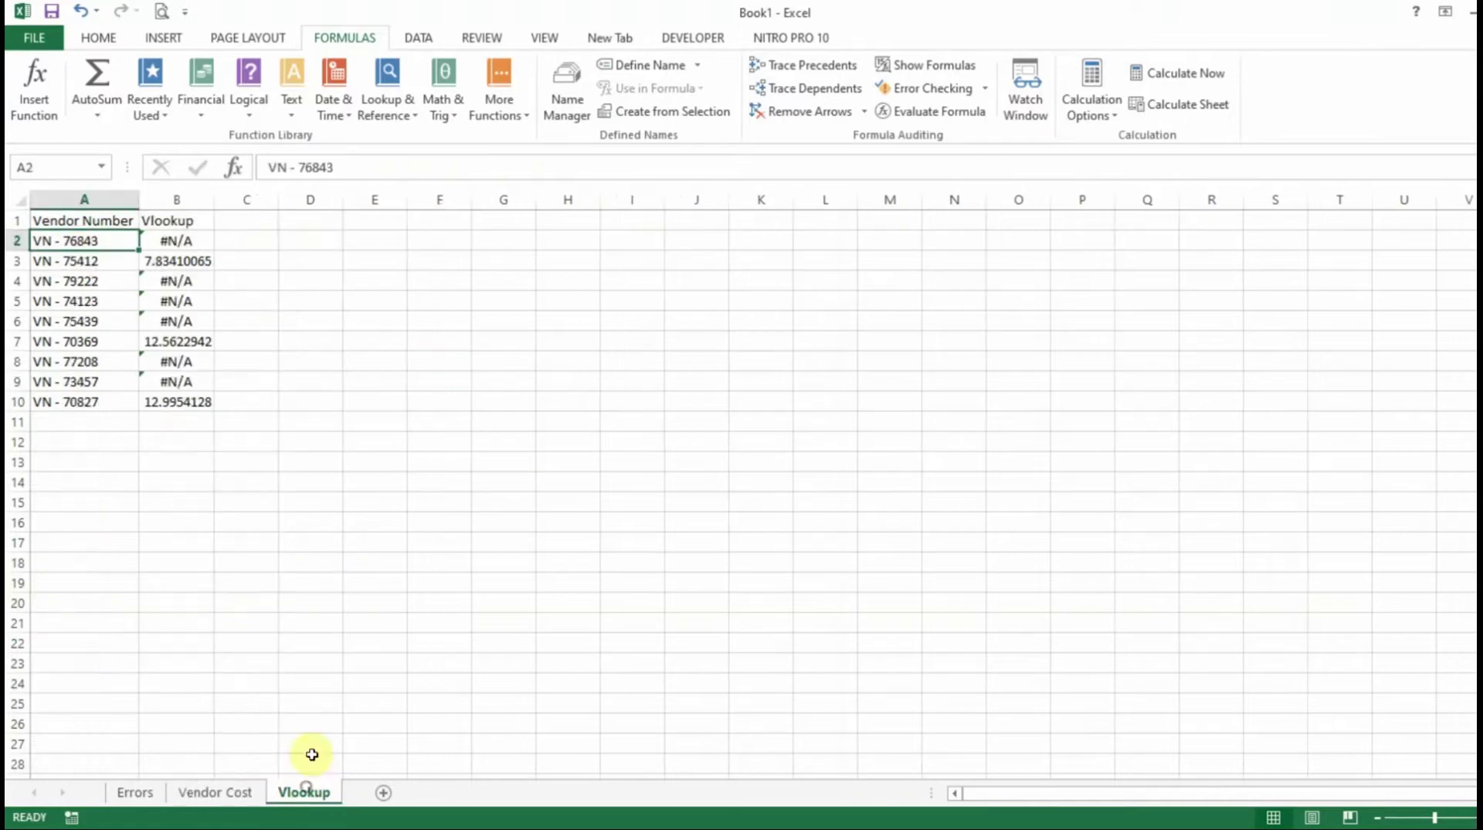
click(174, 241)
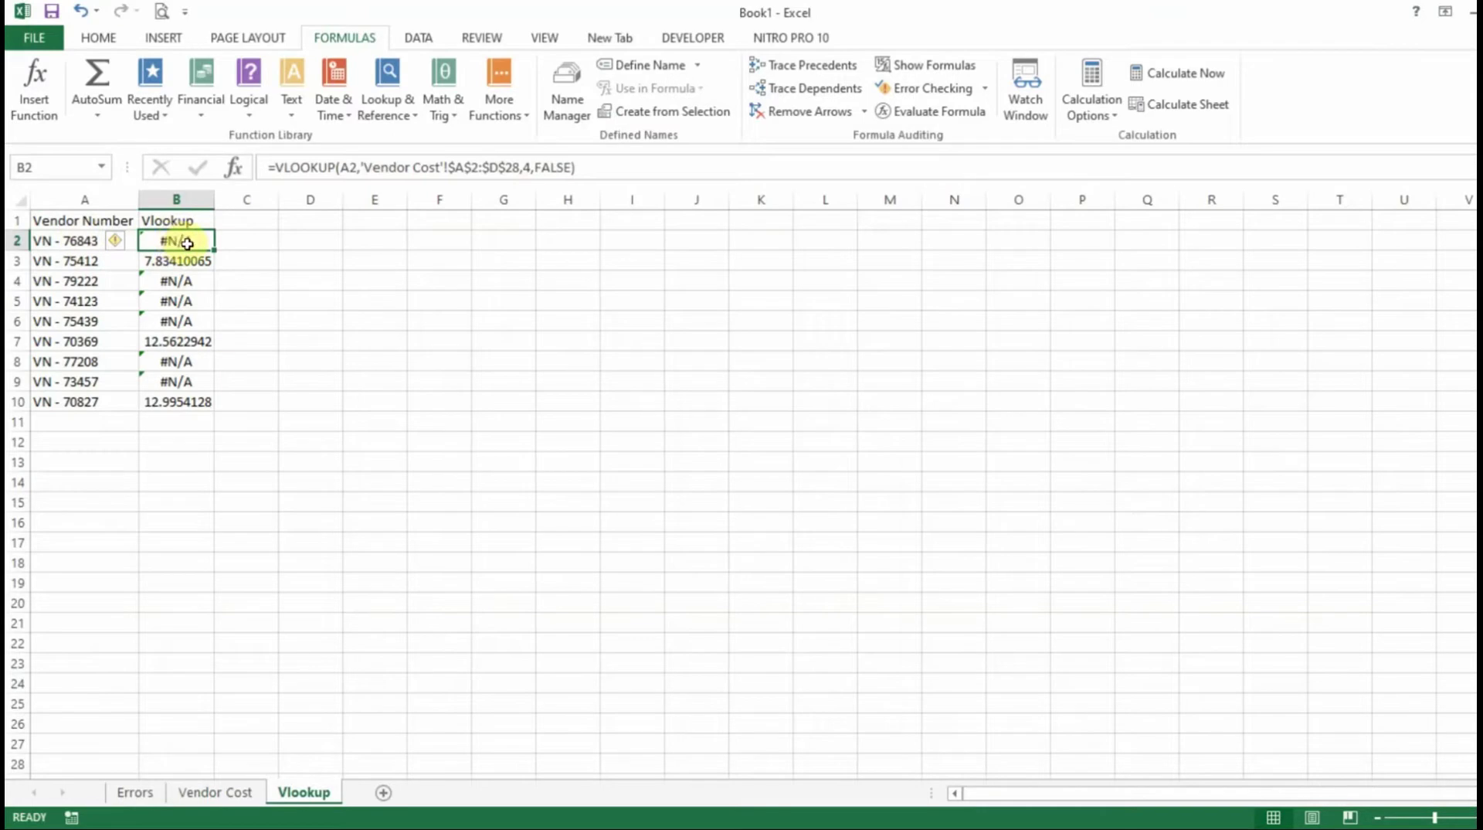
click(89, 241)
click(215, 792)
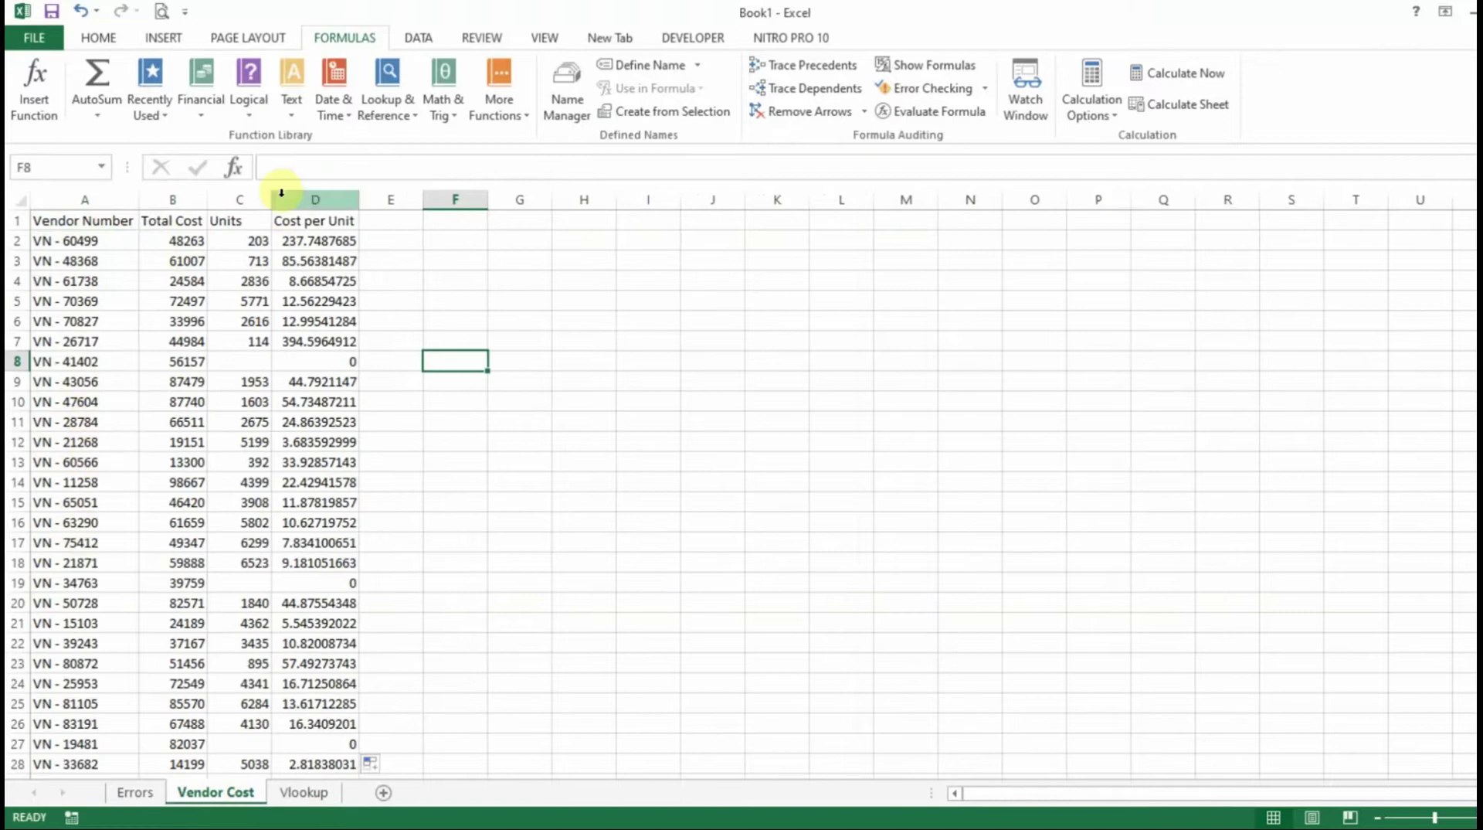
click(304, 791)
click(176, 241)
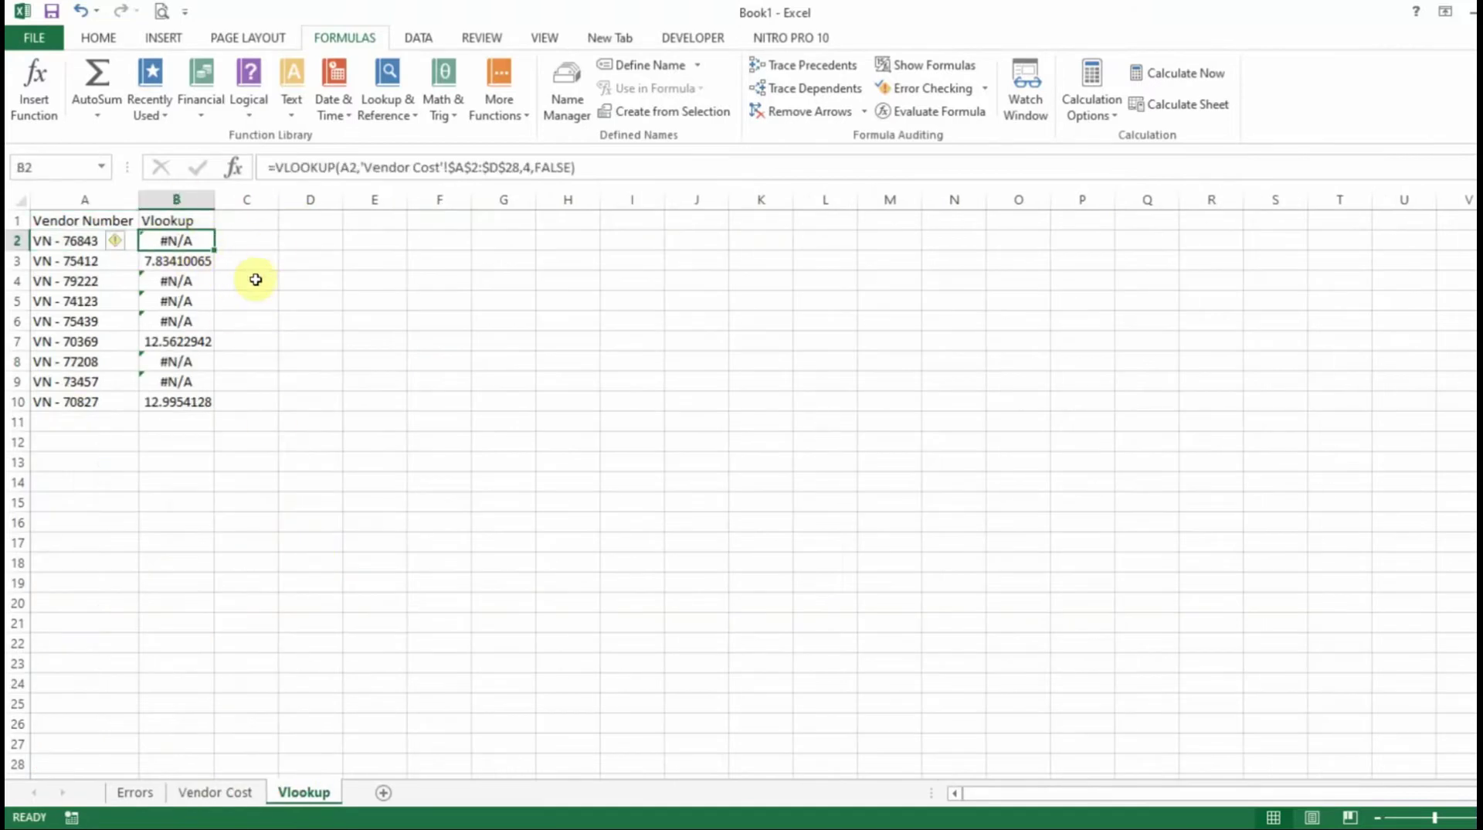
click(275, 167)
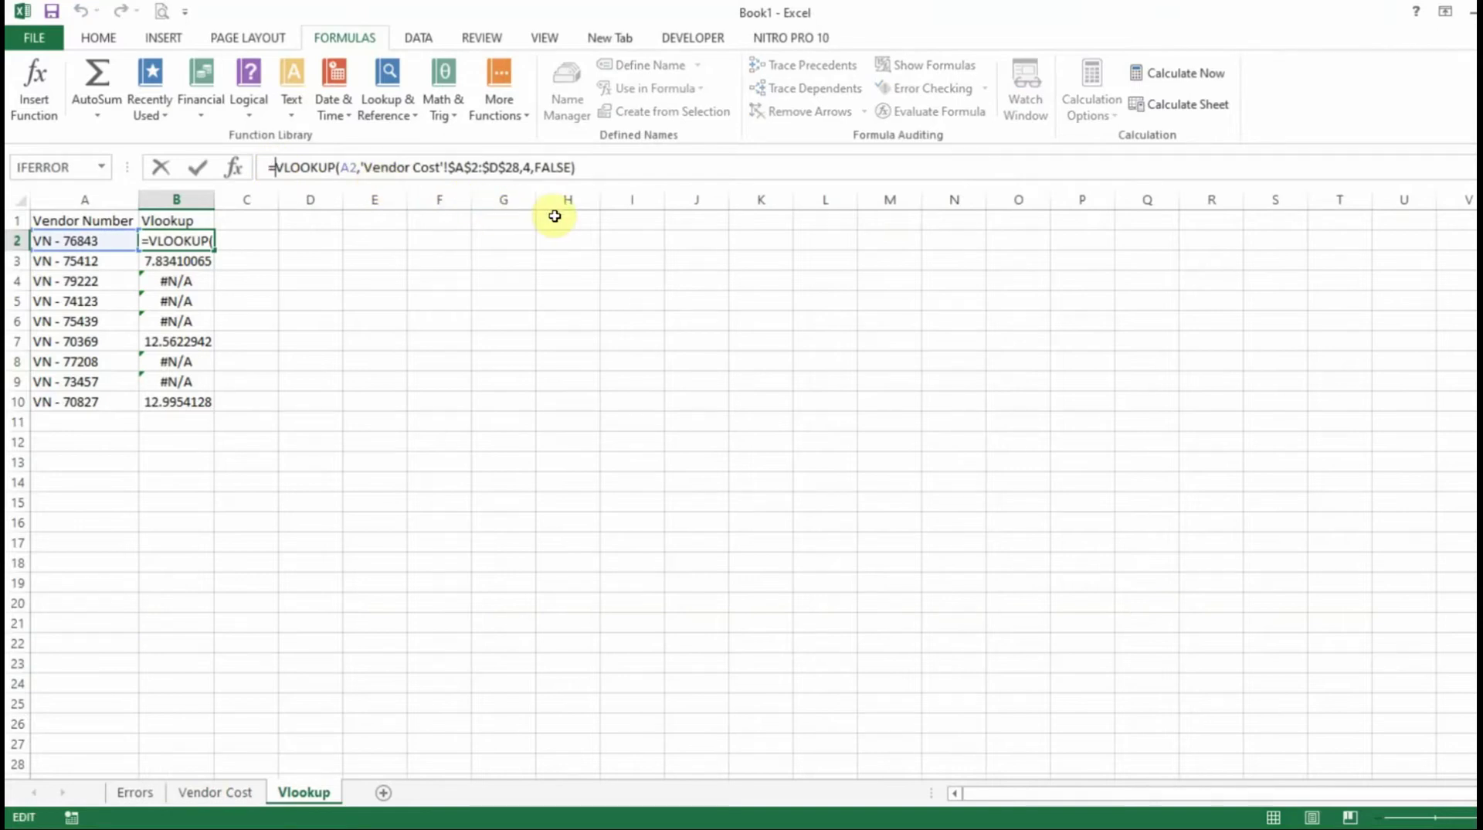
Wrap B2's VLOOKUP in IFERROR with a 0 fallback and fill it down to B10.
text(IF)
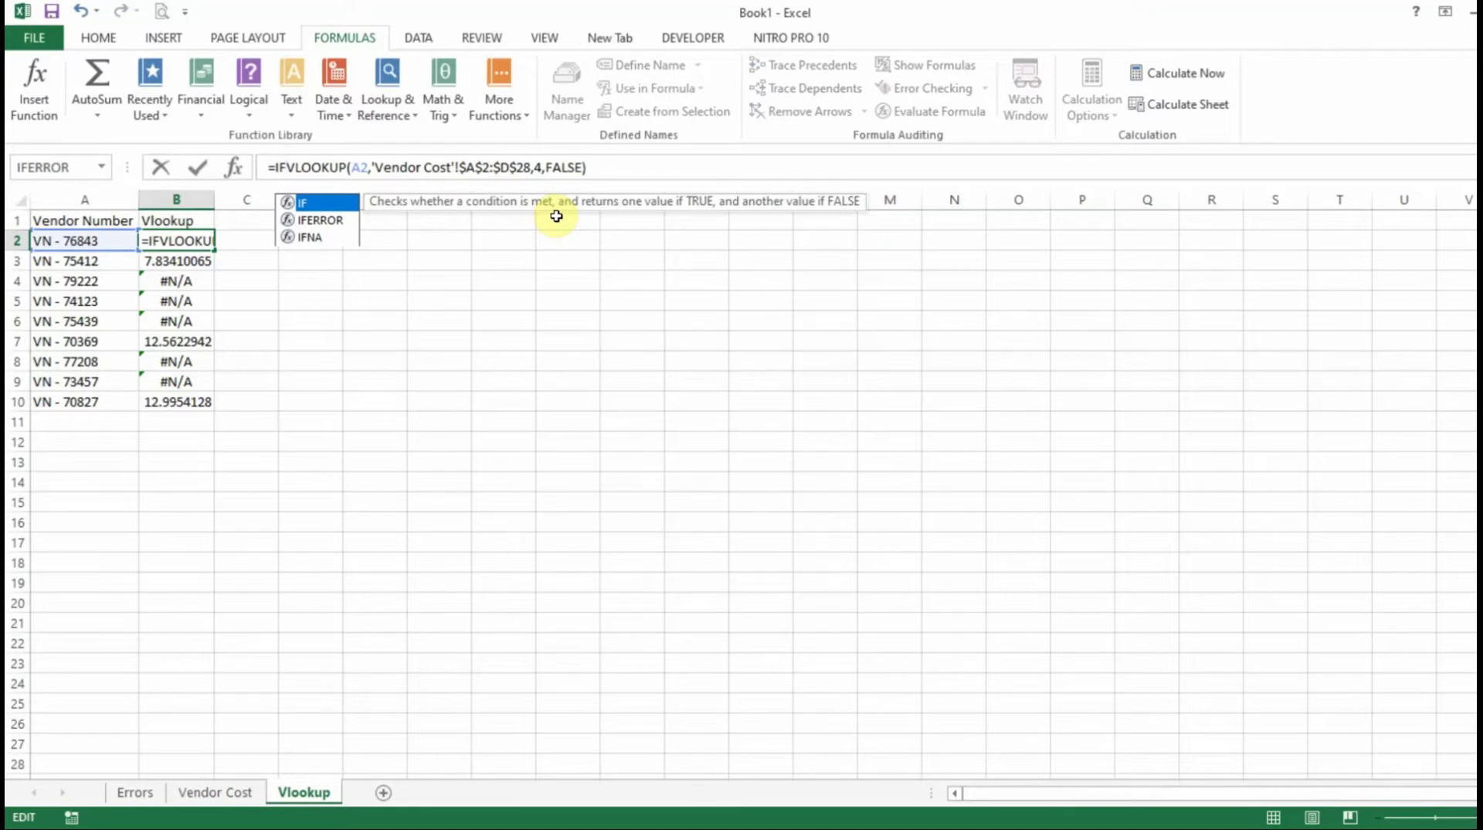
text(ERROR)
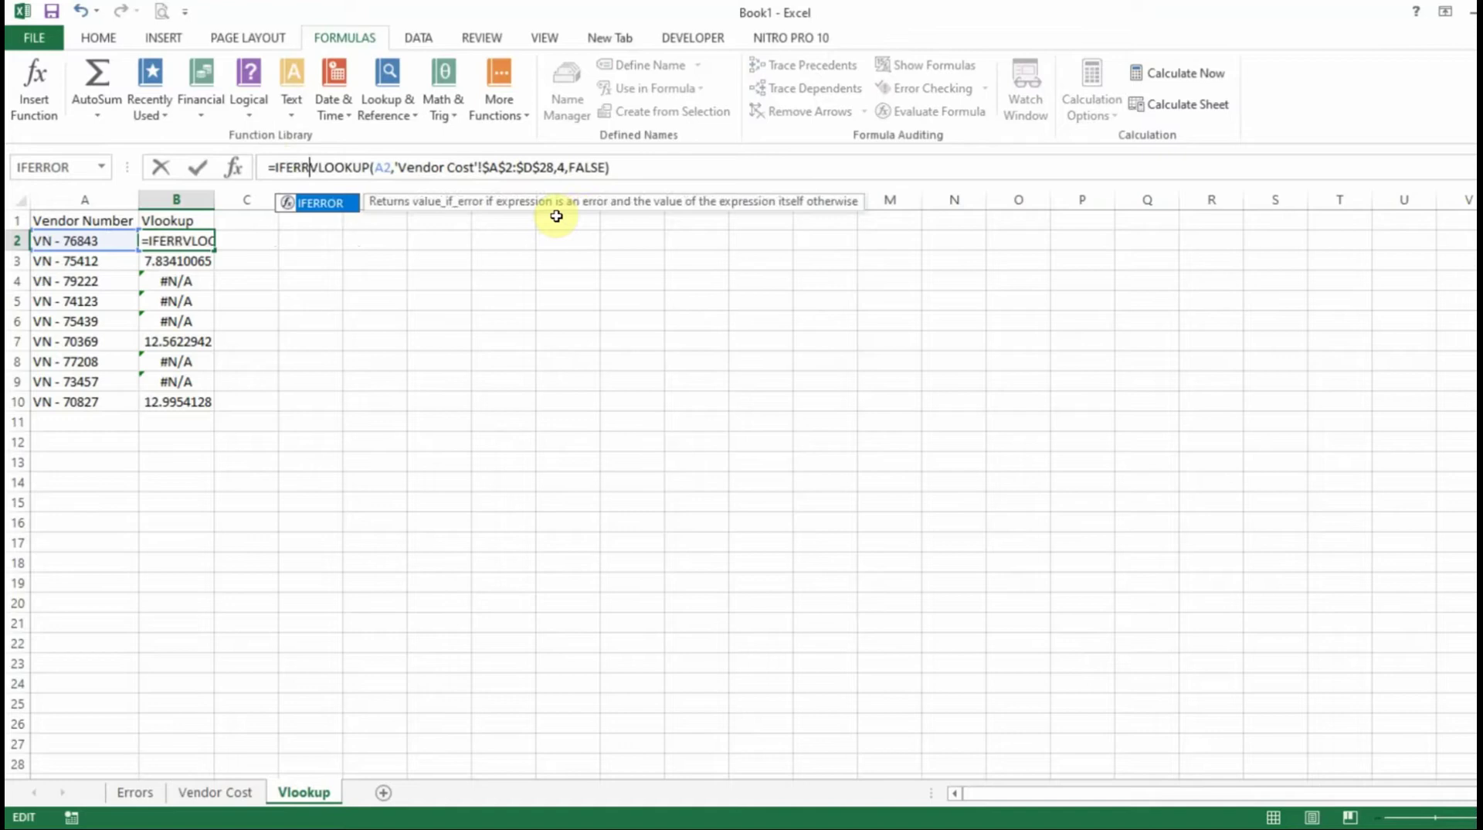
text(()
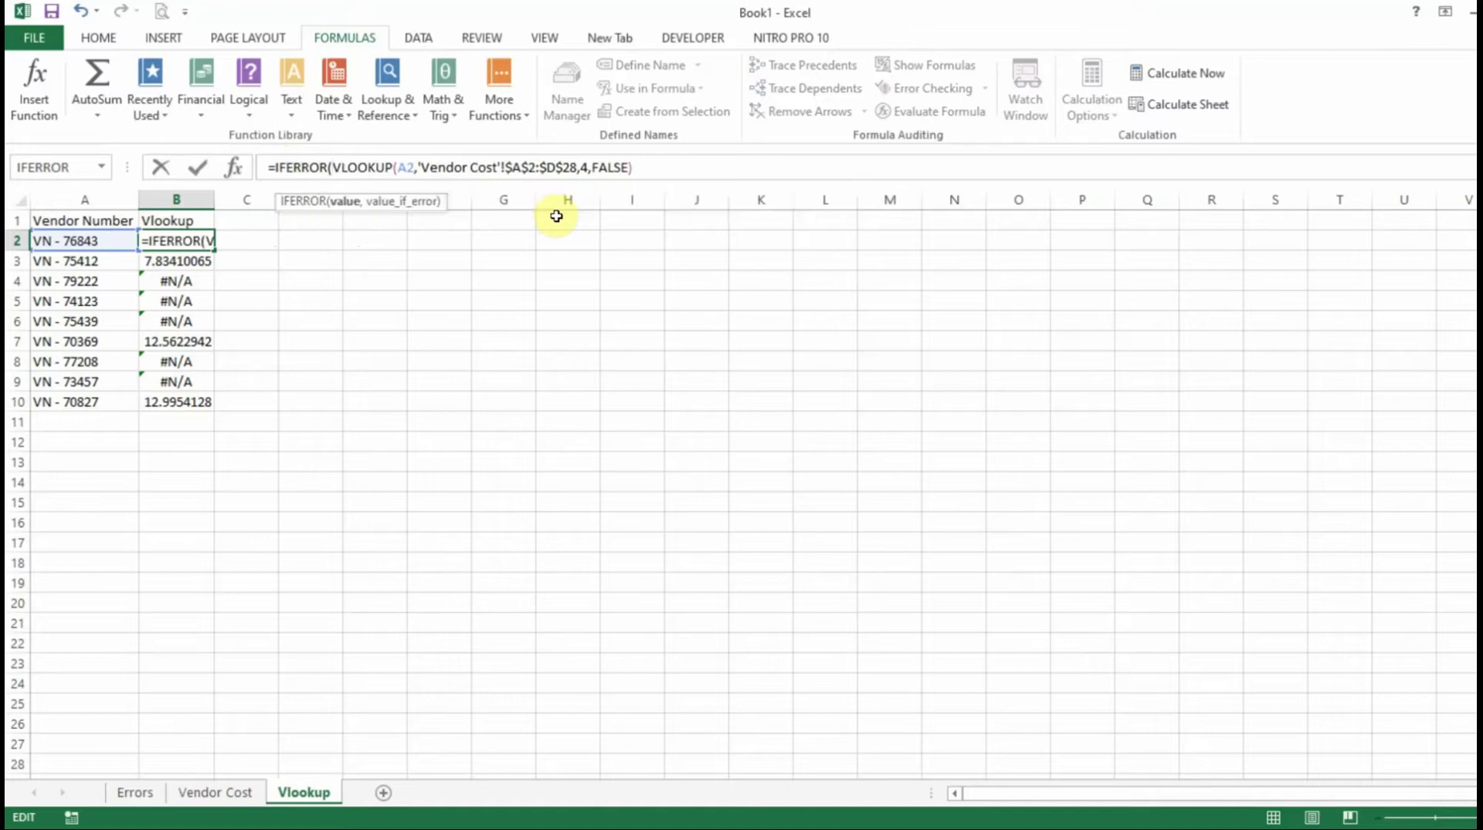
click(675, 166)
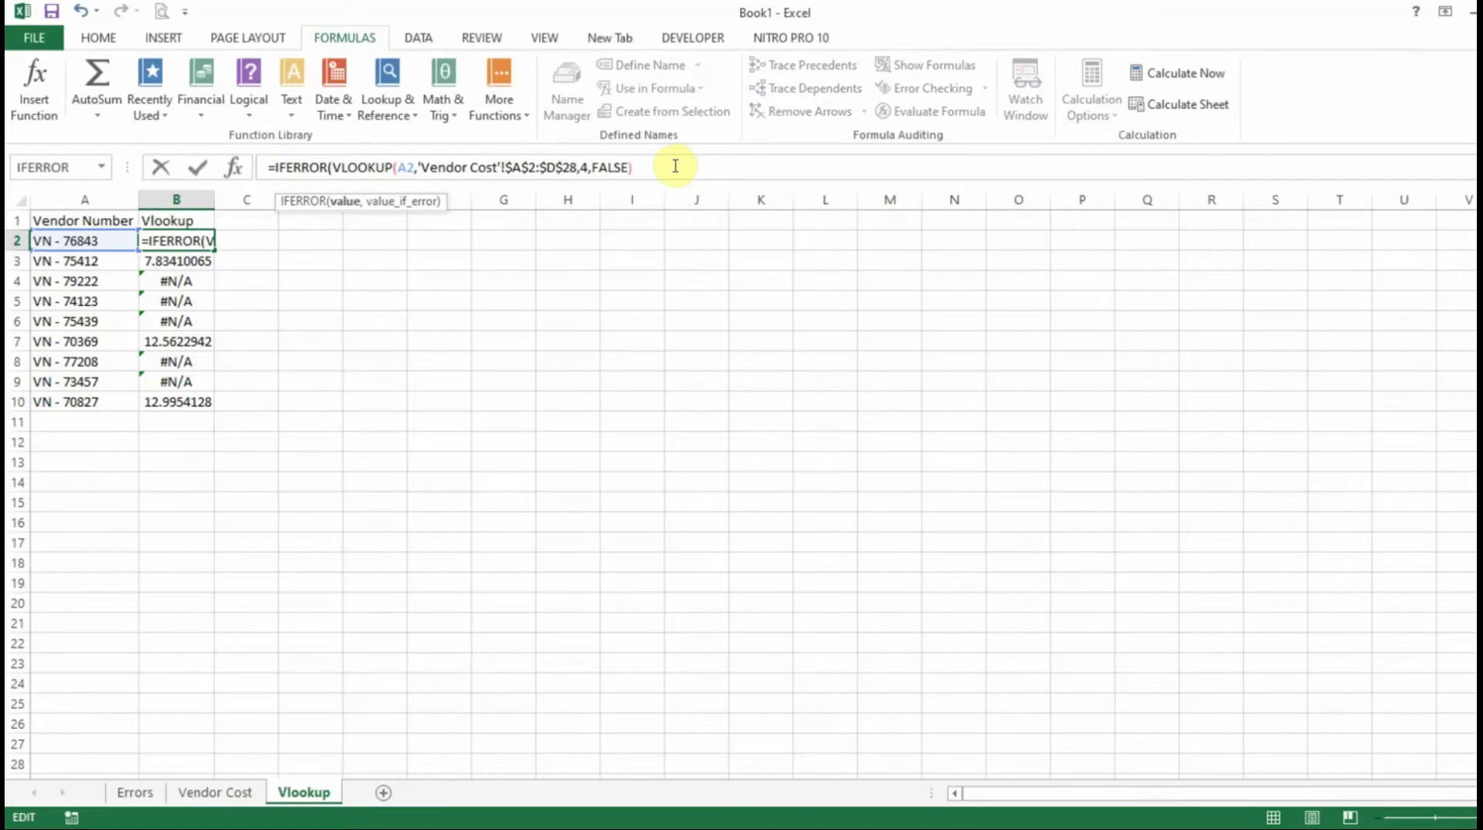
text(,)
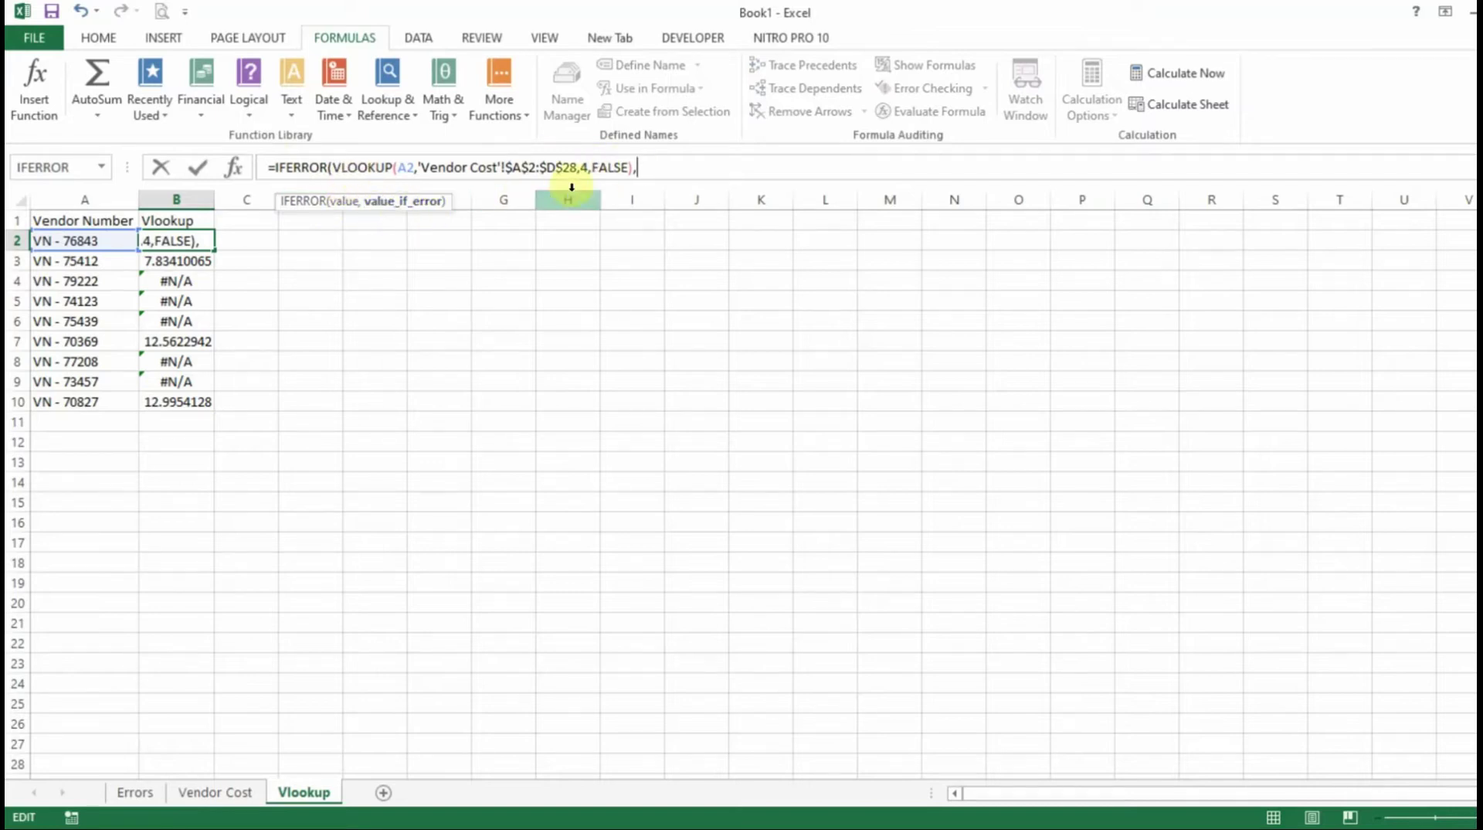
text(0)
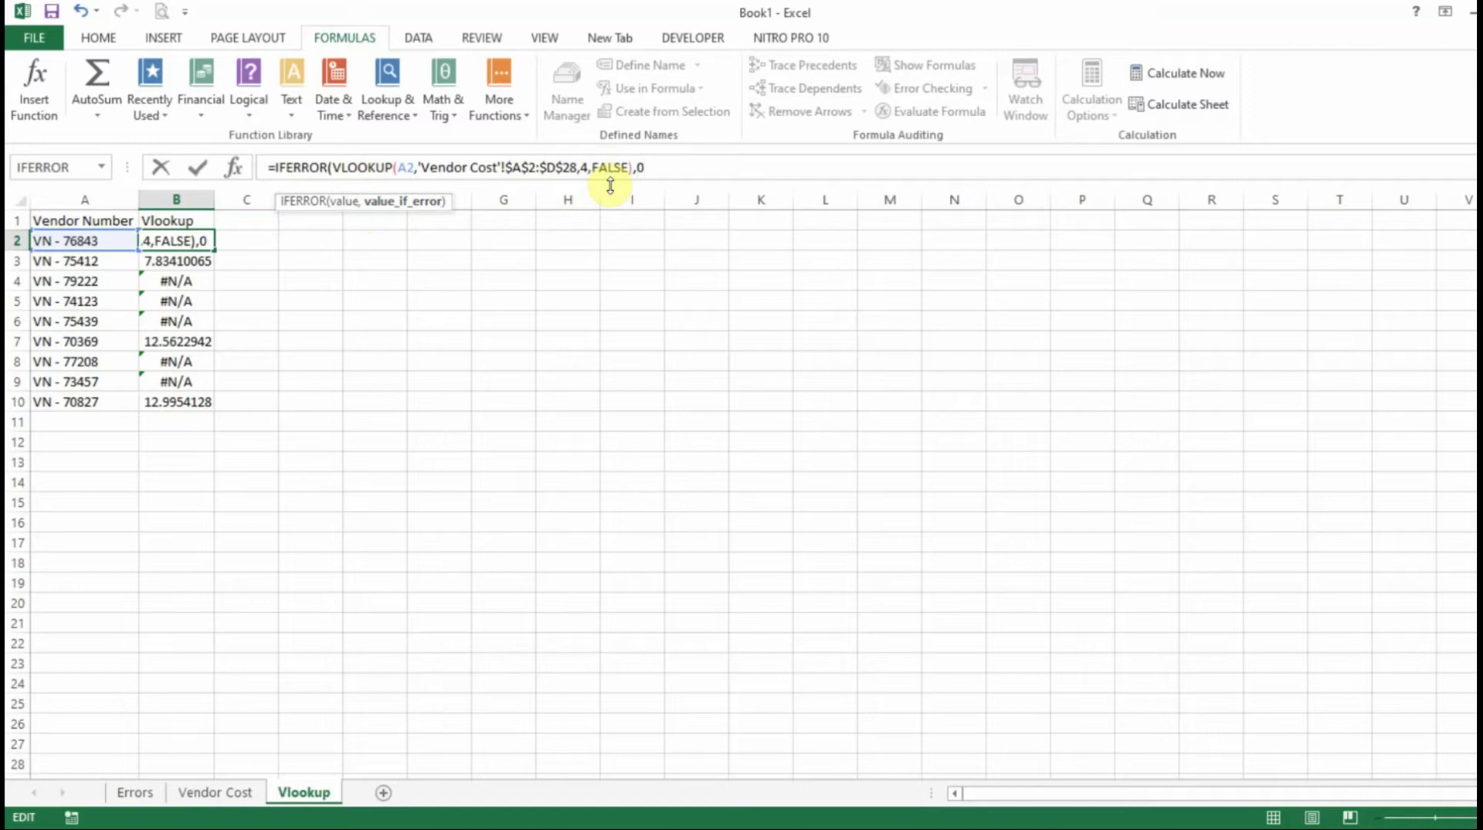
text())
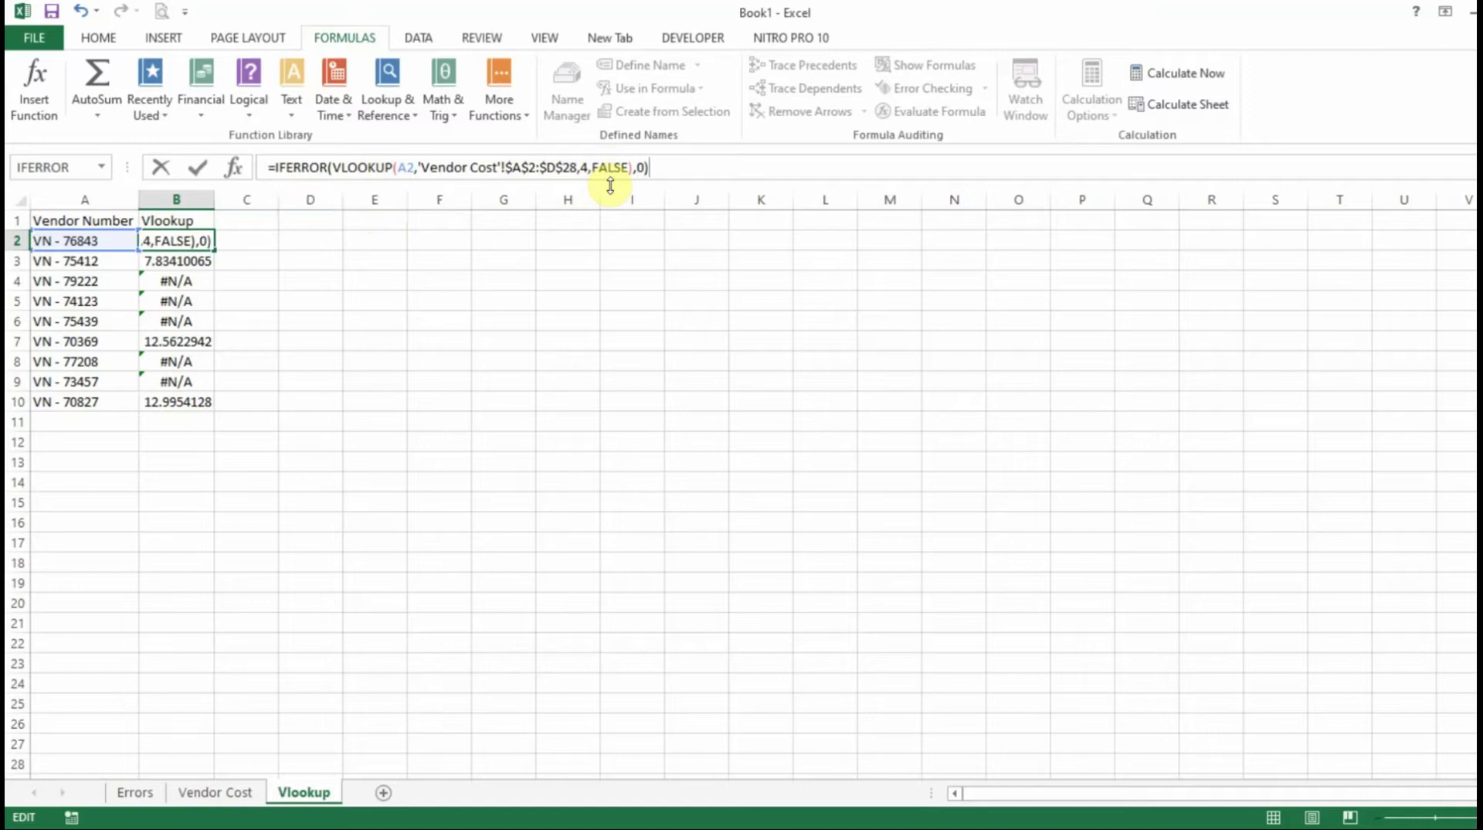
key(Return)
key(Up)
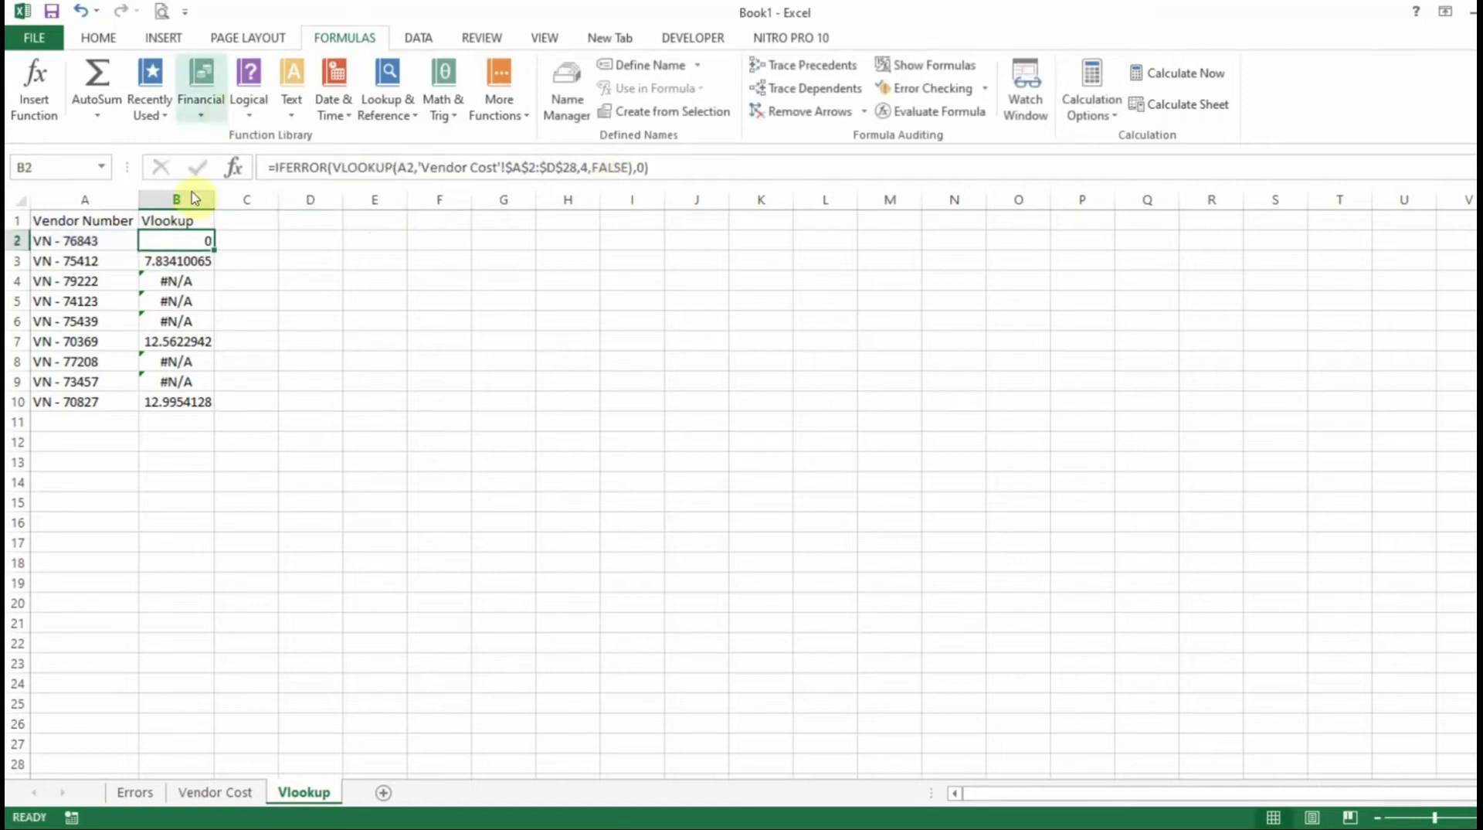
drag(213, 250, 205, 406)
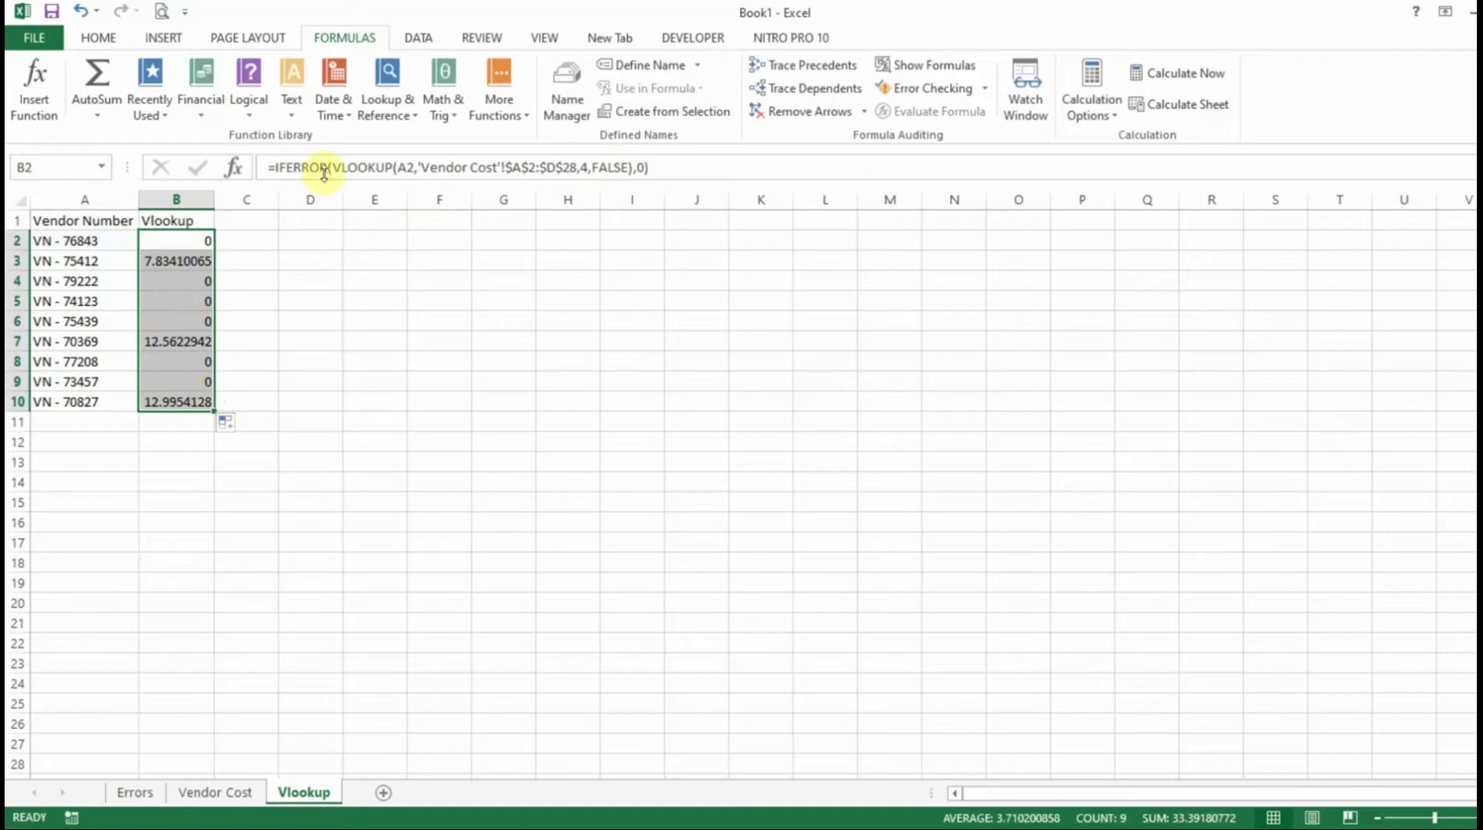
Wrap B3's lookup in ROUND(...,2) so it shows 7.83, and copy it up into B2.
click(180, 249)
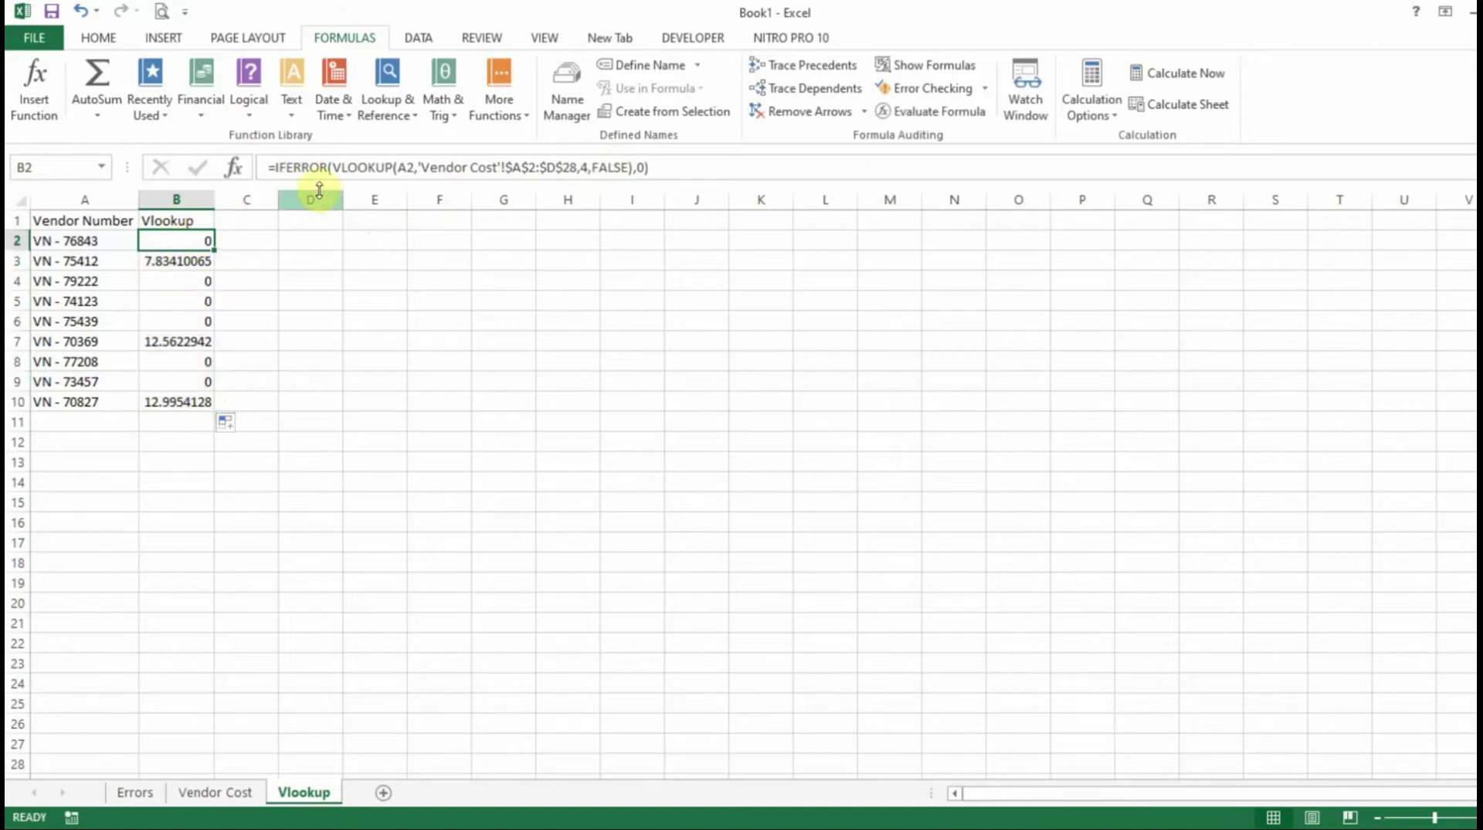
click(334, 166)
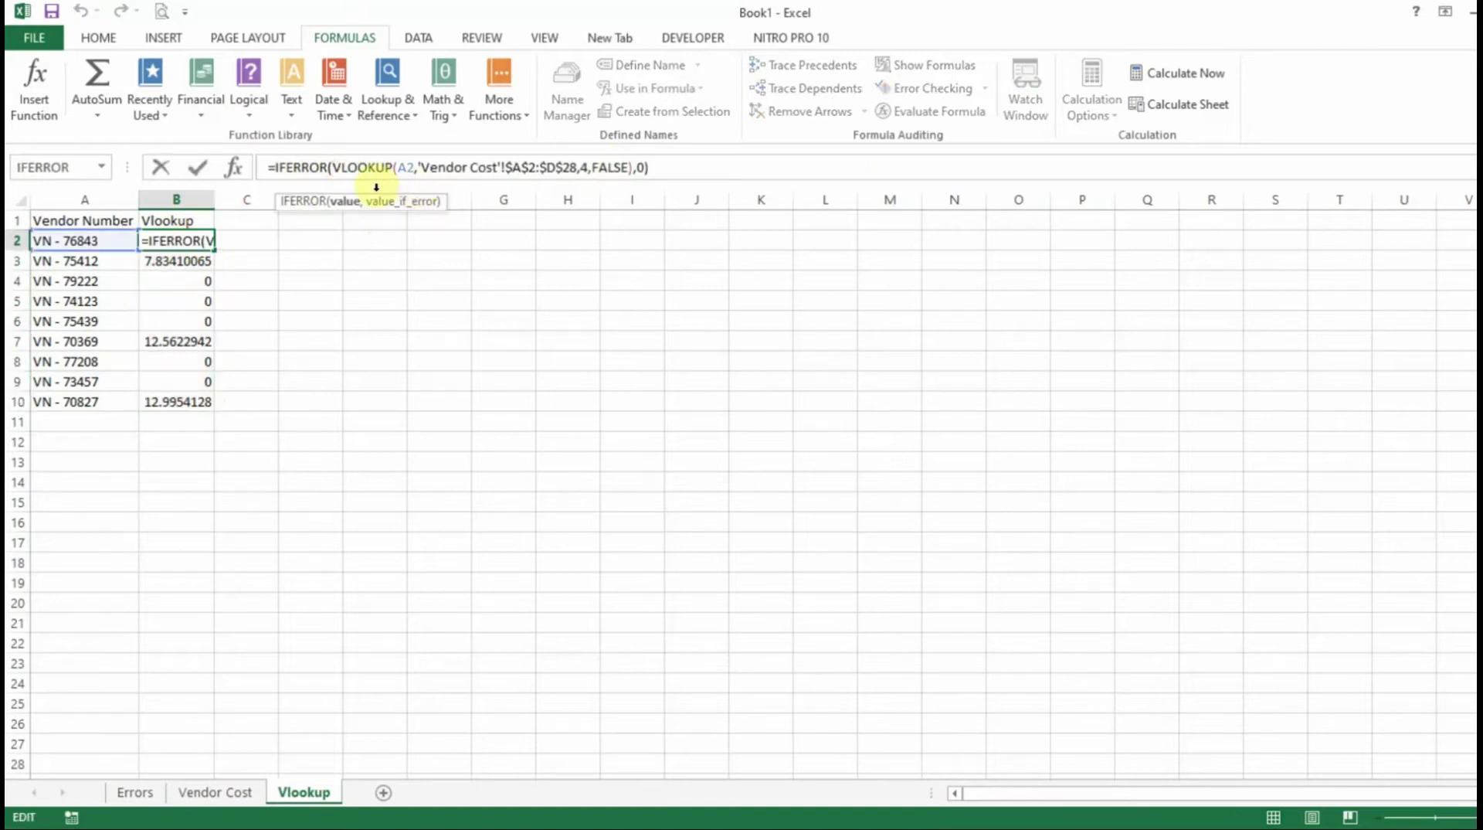
key(Return)
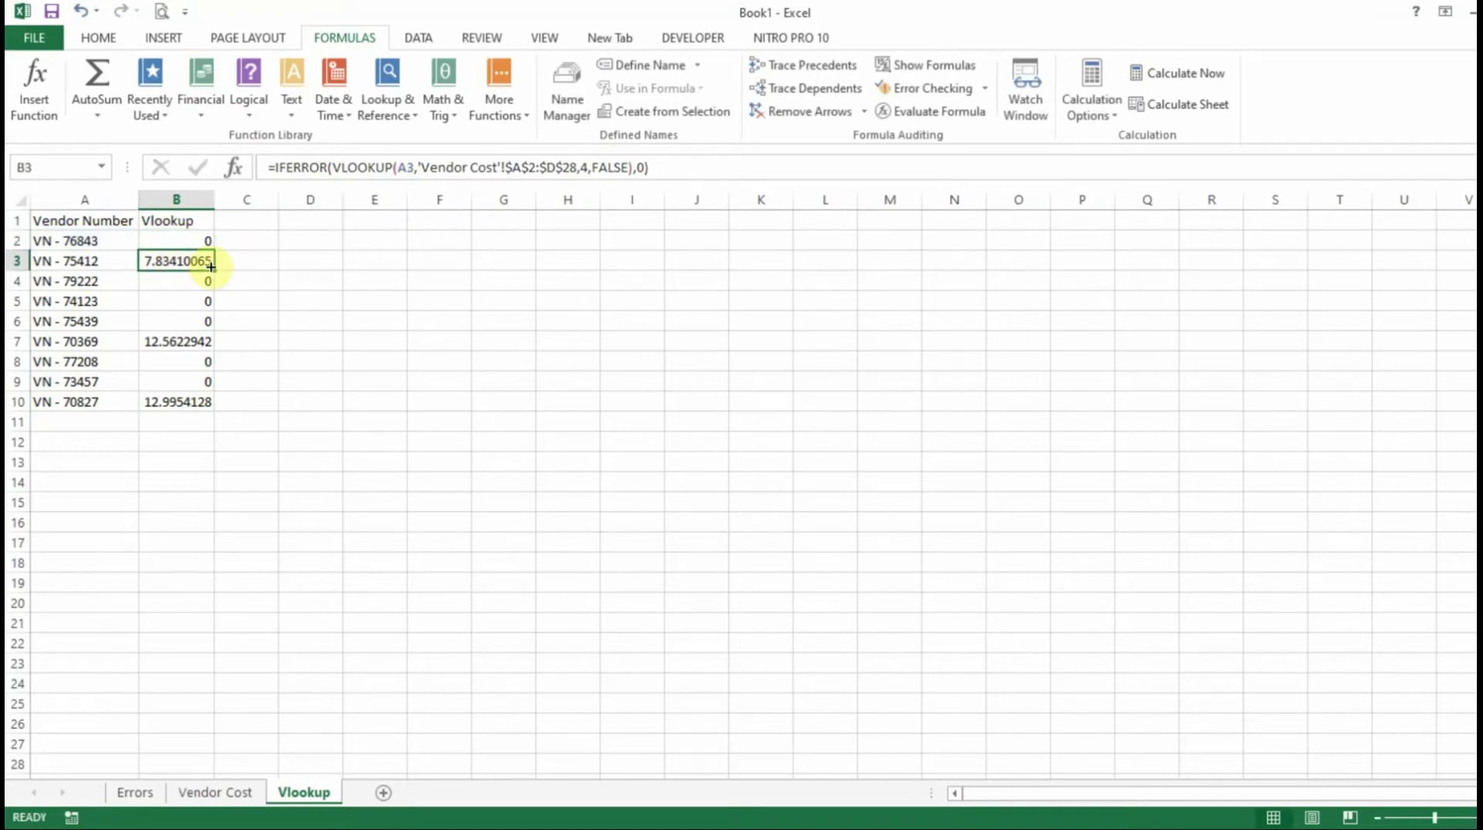
click(335, 167)
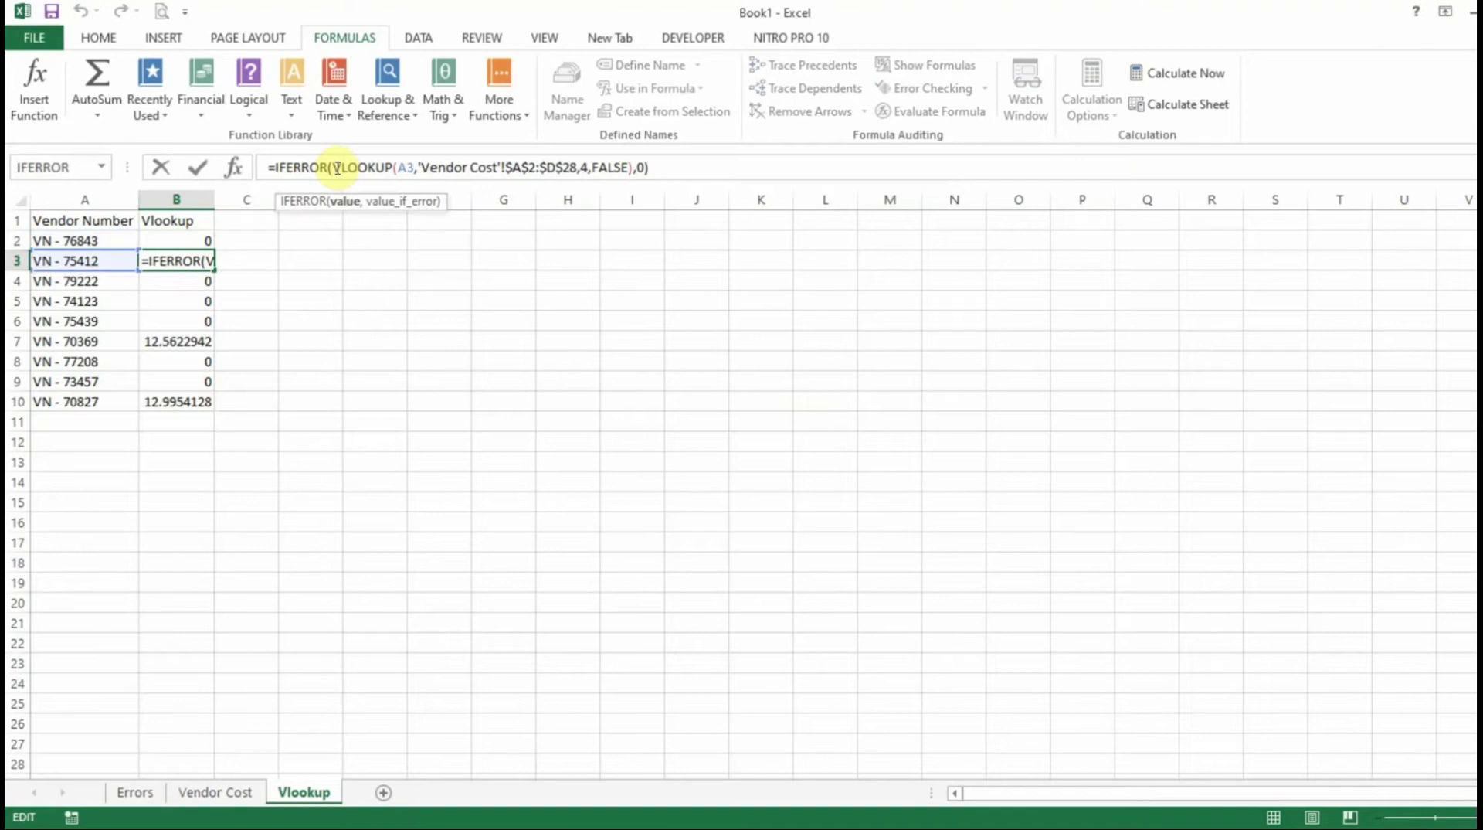
text(ROUN)
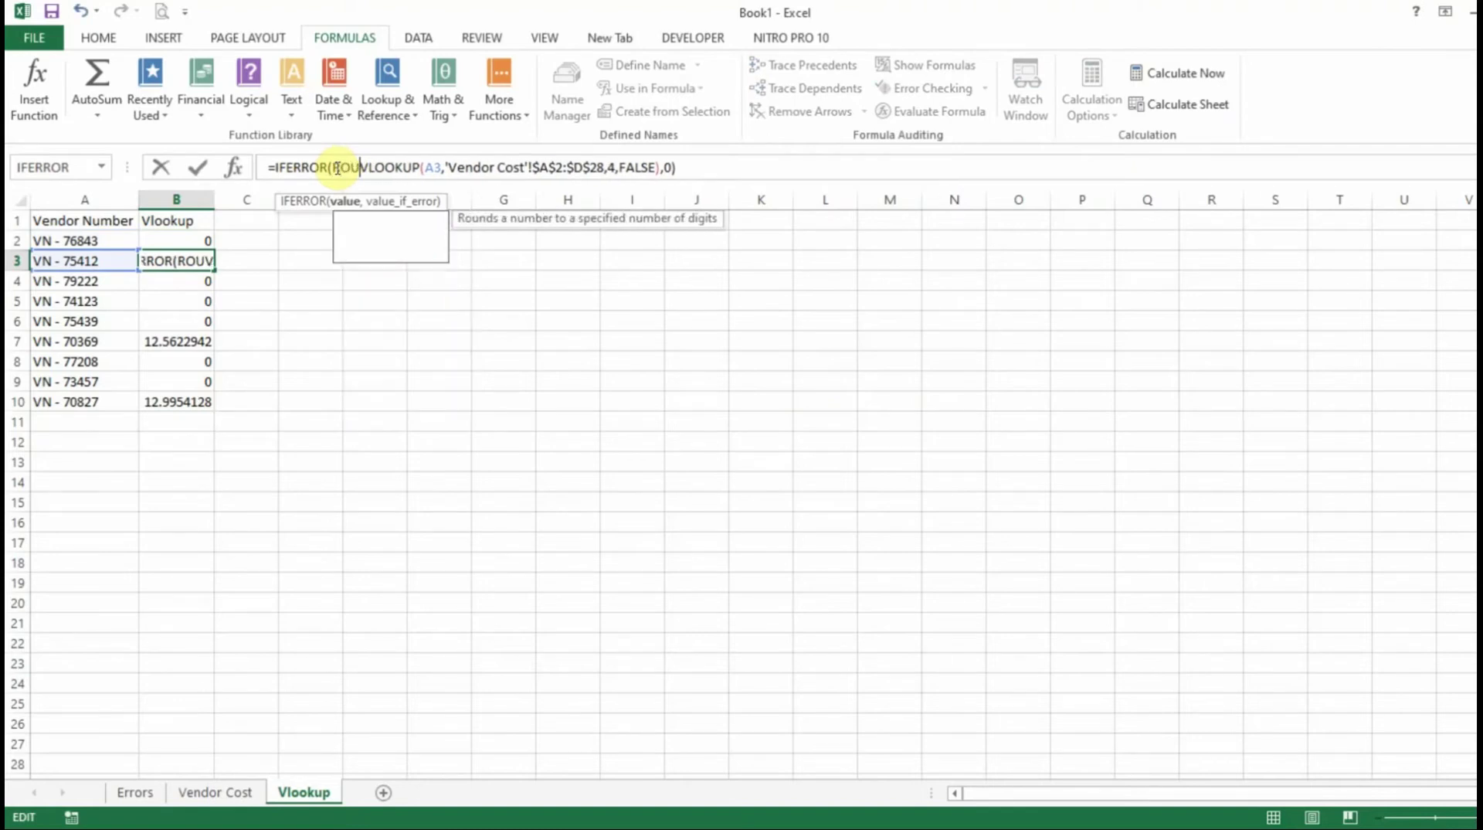
text(D)
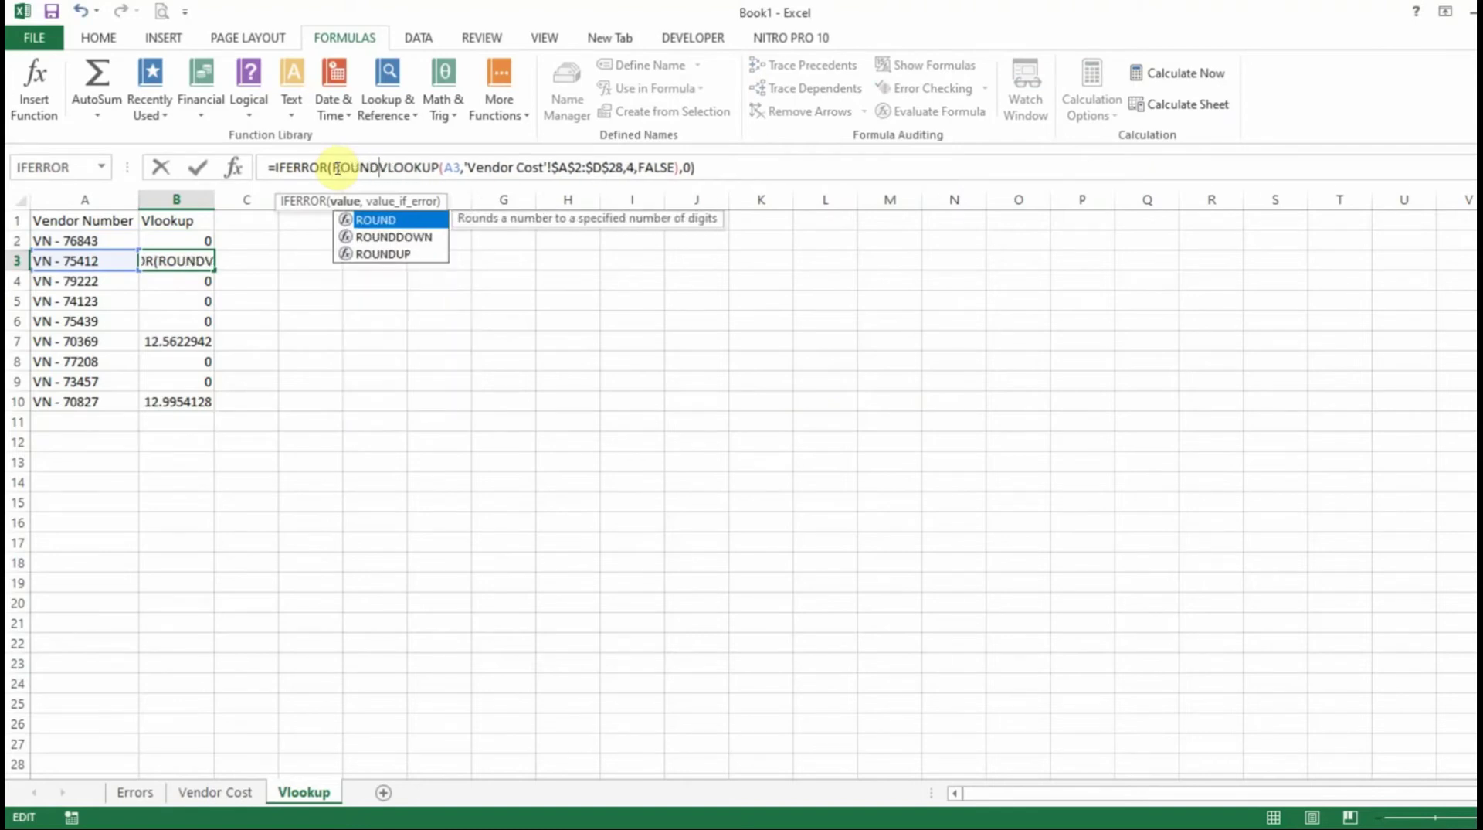
text(()
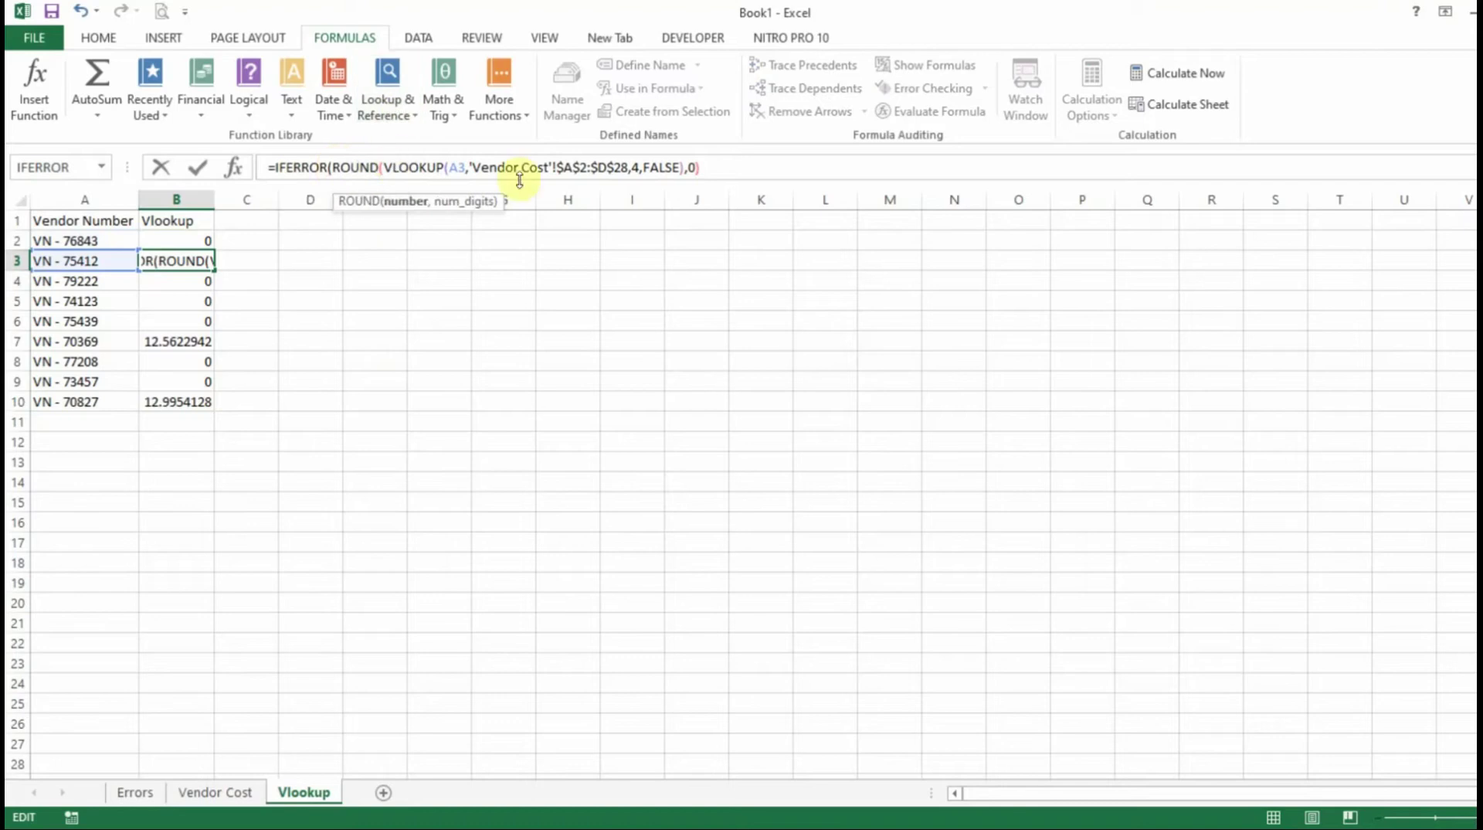
click(684, 168)
text())
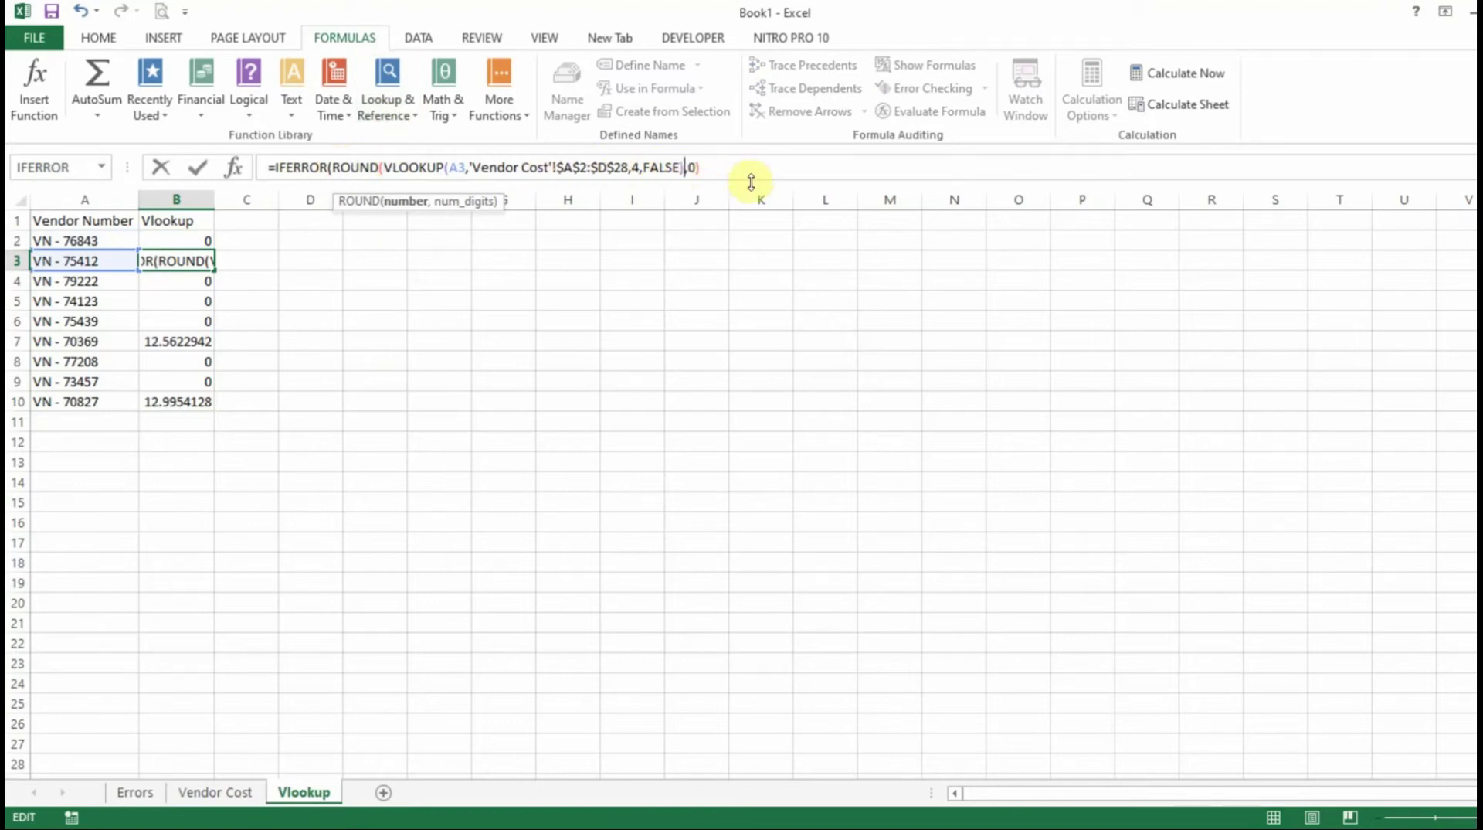
text(,)
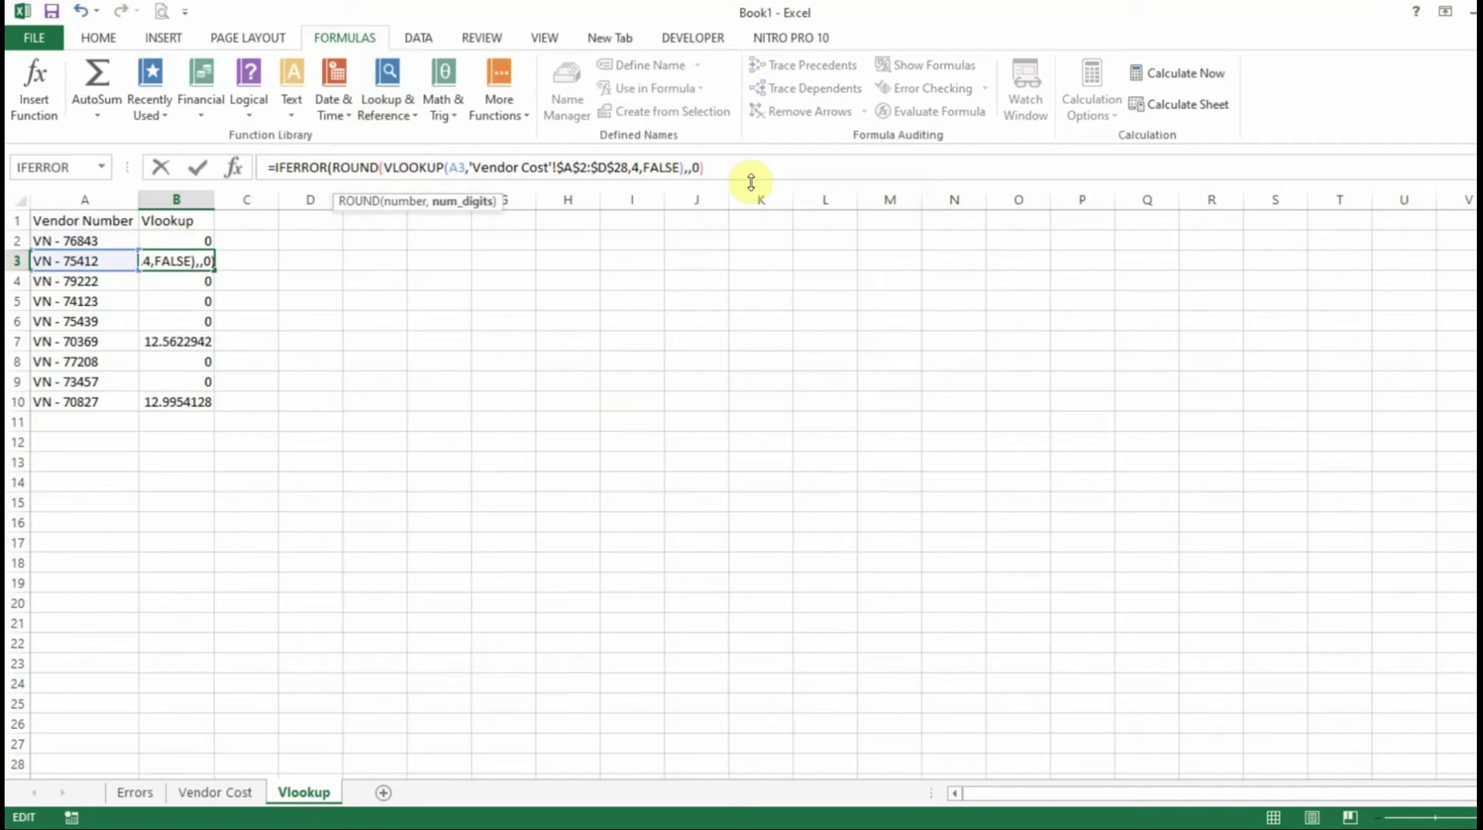
text(2))
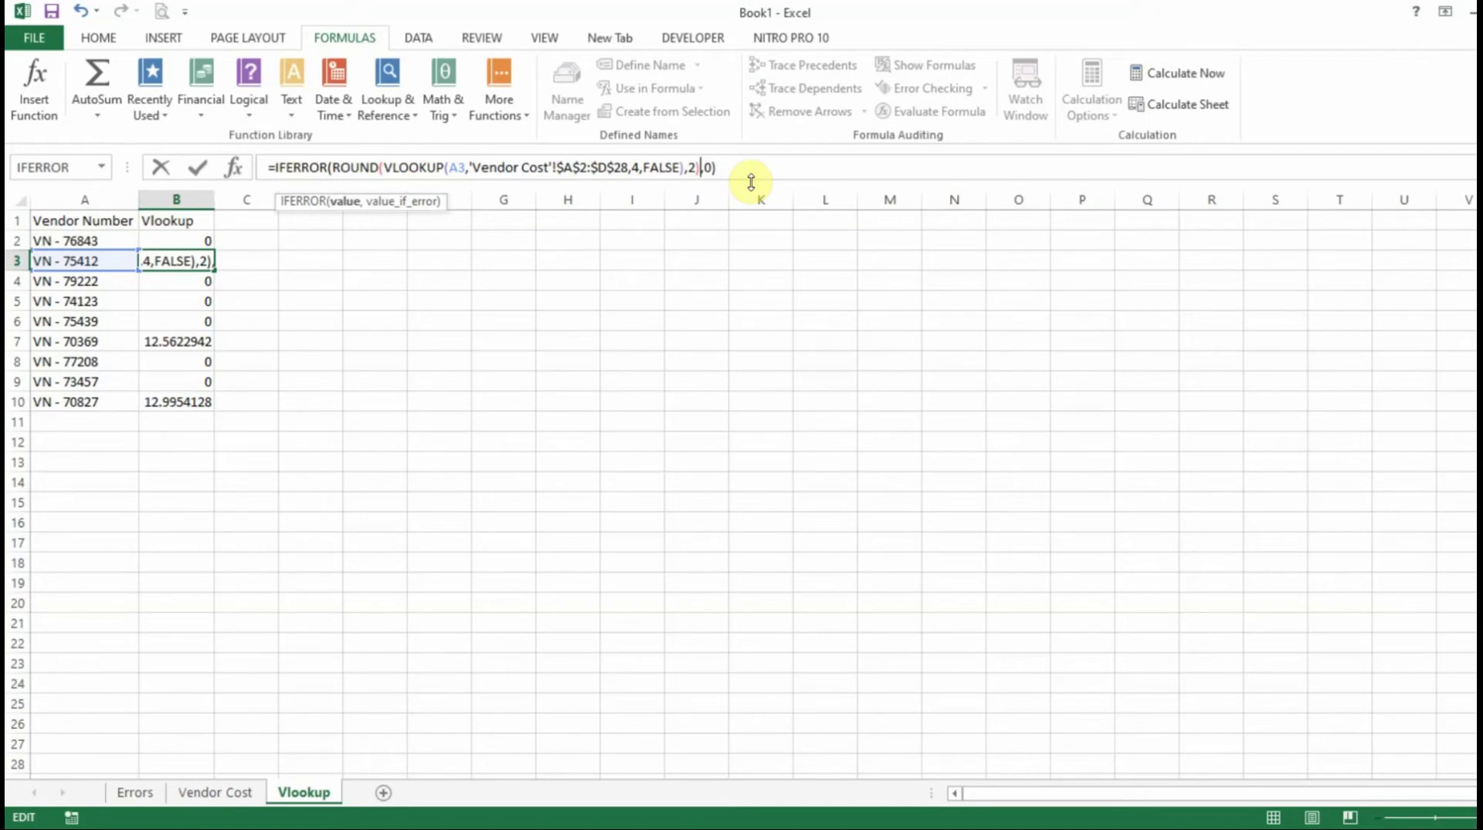
key(Return)
key(Up)
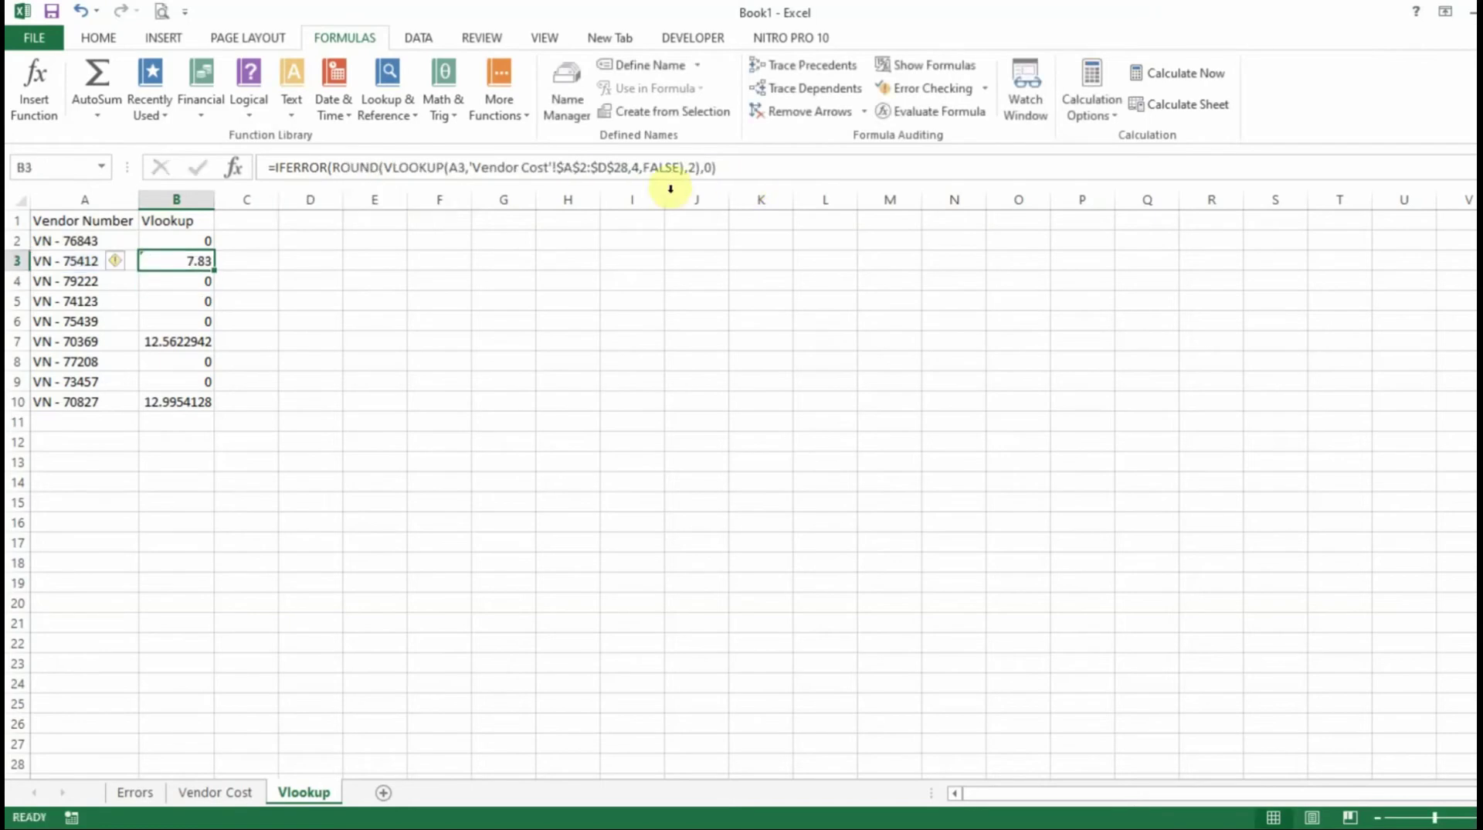
drag(215, 270, 241, 401)
Replace B2's 0 fallback with "No Activity" and fill the formula down to B10.
click(345, 382)
click(307, 324)
click(201, 244)
click(712, 168)
key(BackSpace)
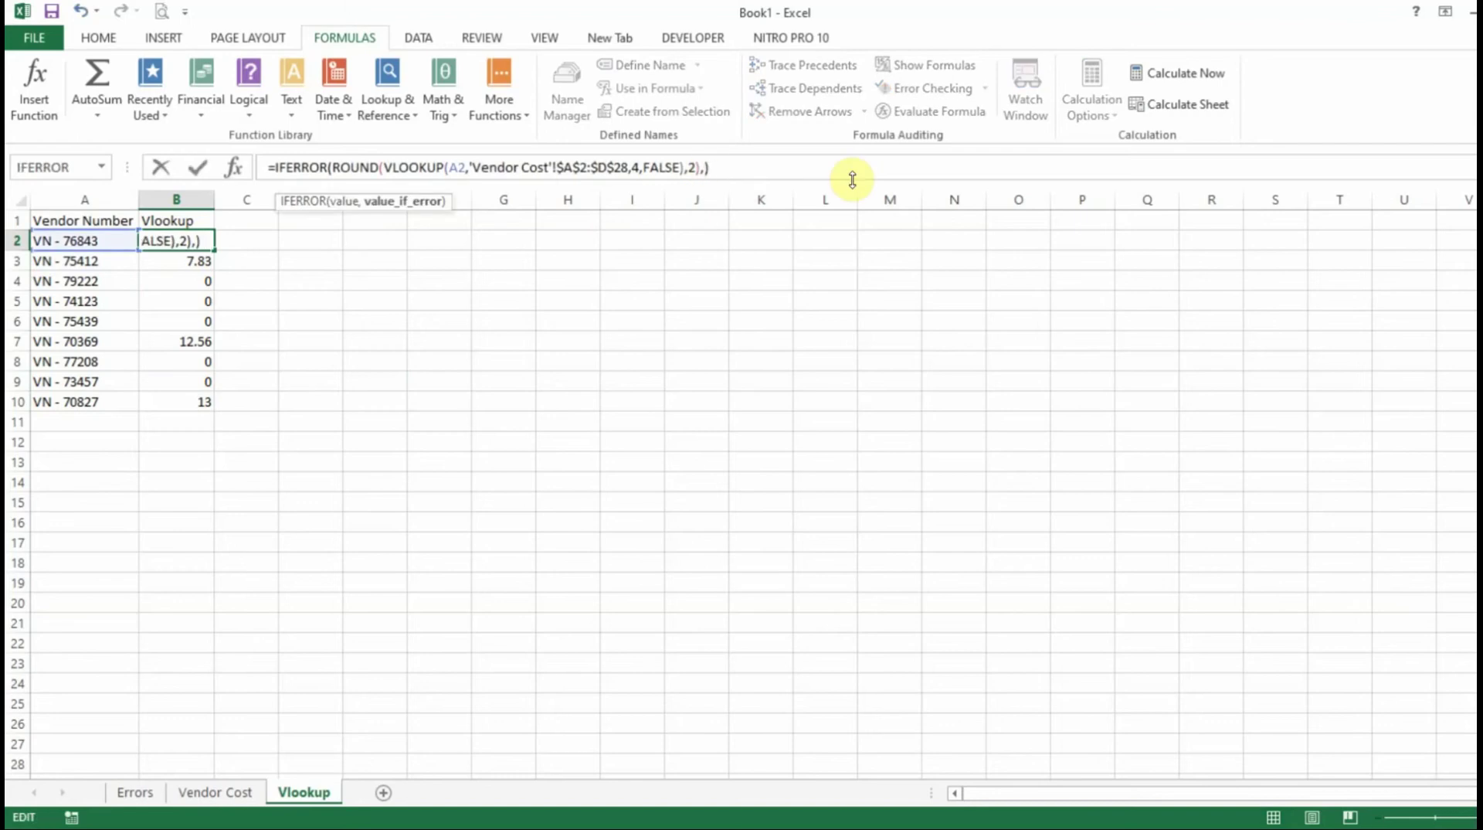
text(n)
key(BackSpace)
text(")
text(No Activ)
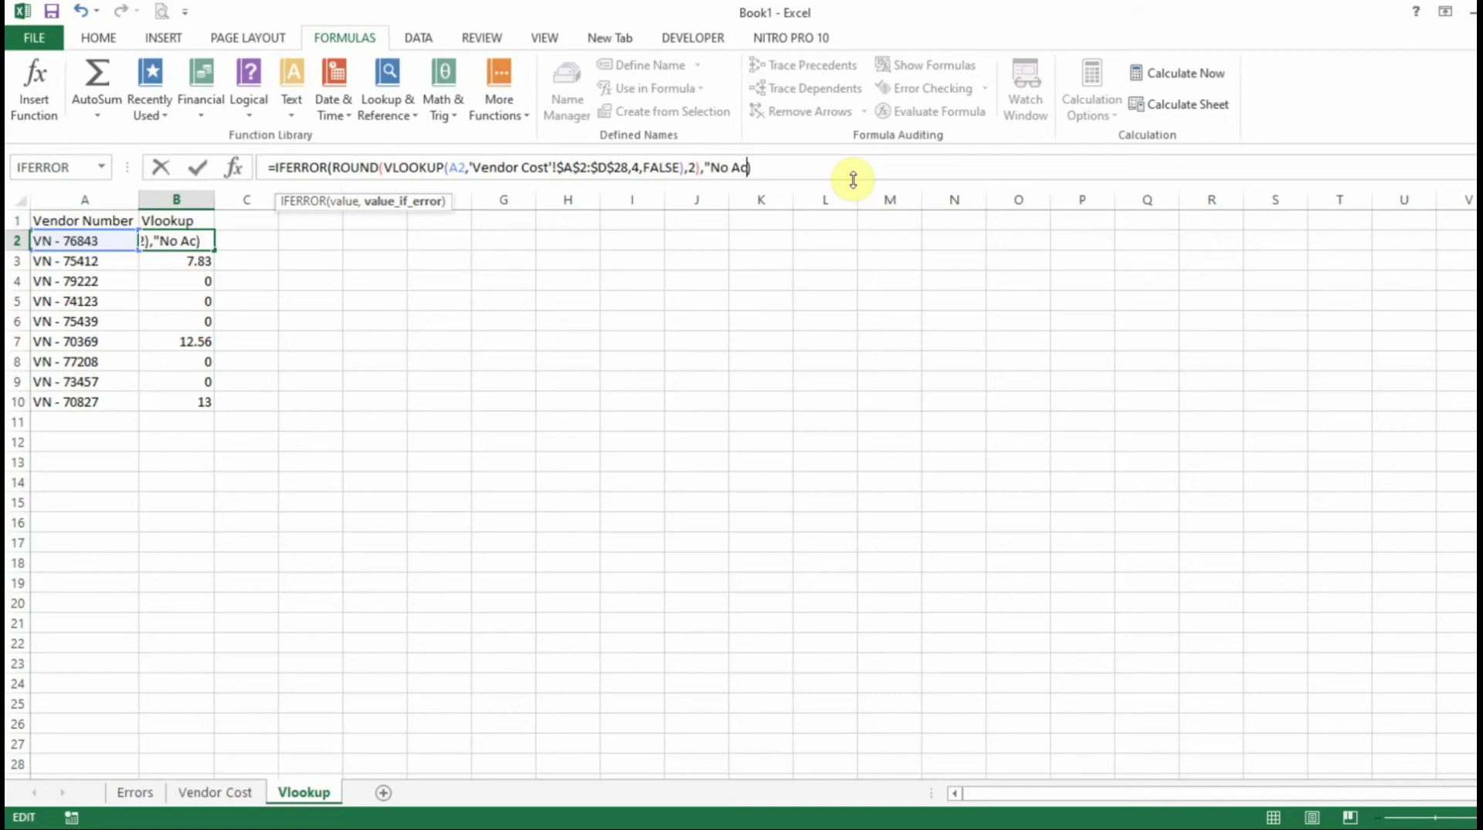
text(ity)
key(Return)
key(Up)
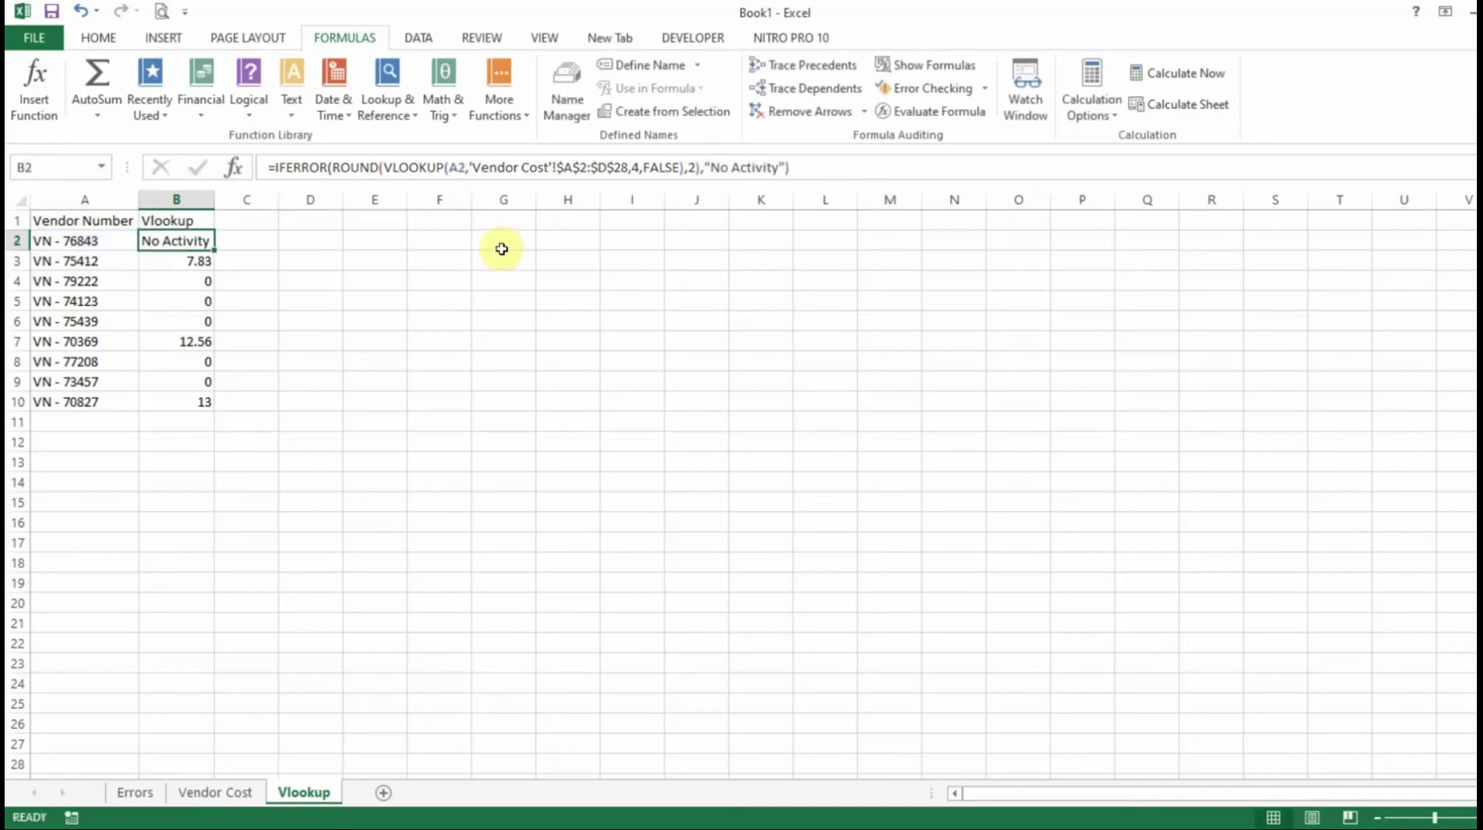
drag(215, 250, 207, 403)
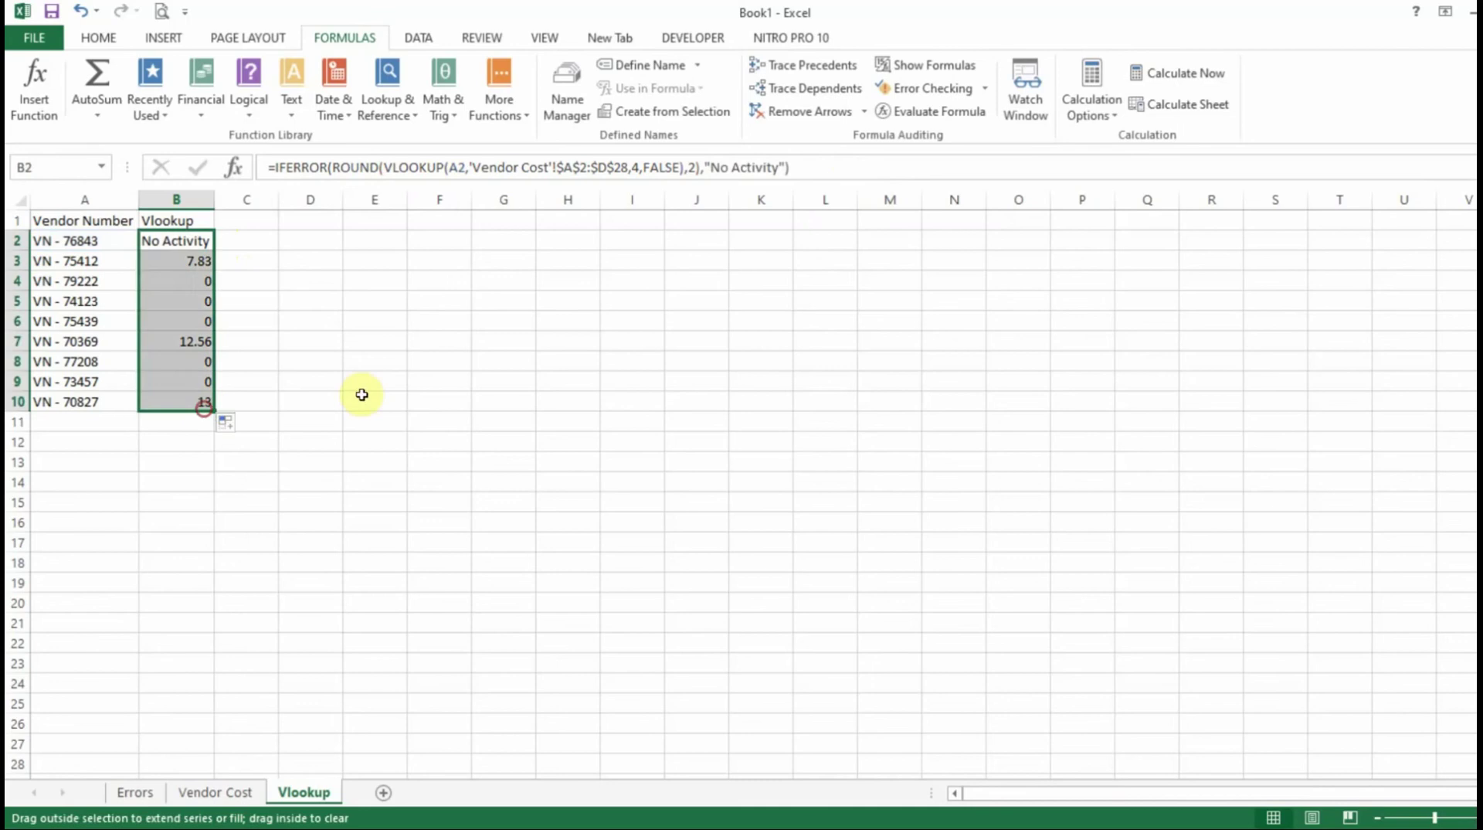
Change B2's IFERROR fallback from "No Activity" to an empty string and fill it down to B10.
click(207, 241)
click(779, 167)
key(BackSpace)
key(BackSpace)
key(BackSpace)
key(BackSpace)
key(BackSpace)
key(BackSpace)
key(BackSpace)
key(BackSpace)
key(BackSpace)
key(BackSpace)
key(BackSpace)
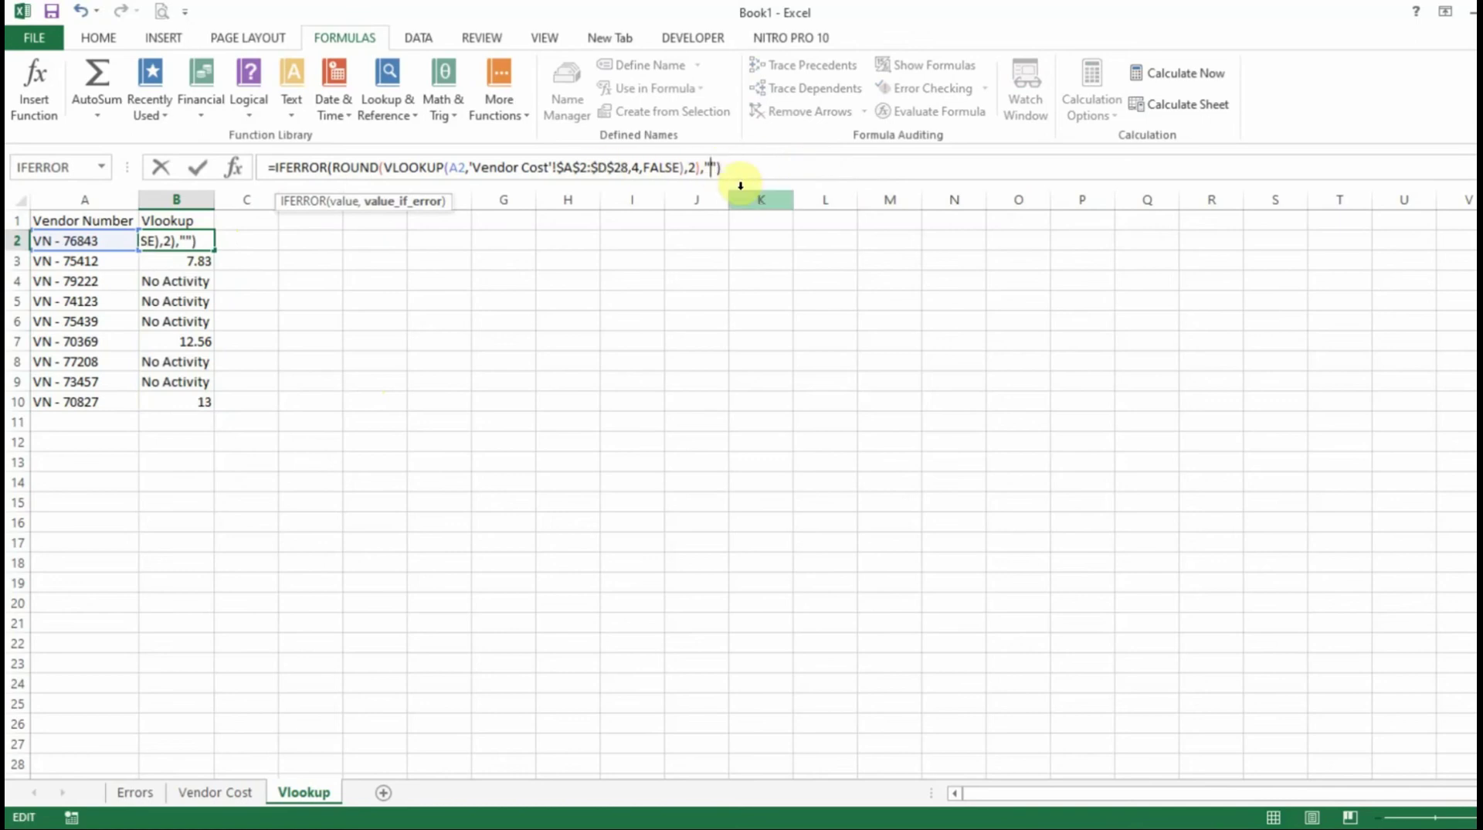
key(Return)
key(Up)
drag(213, 250, 207, 412)
click(307, 358)
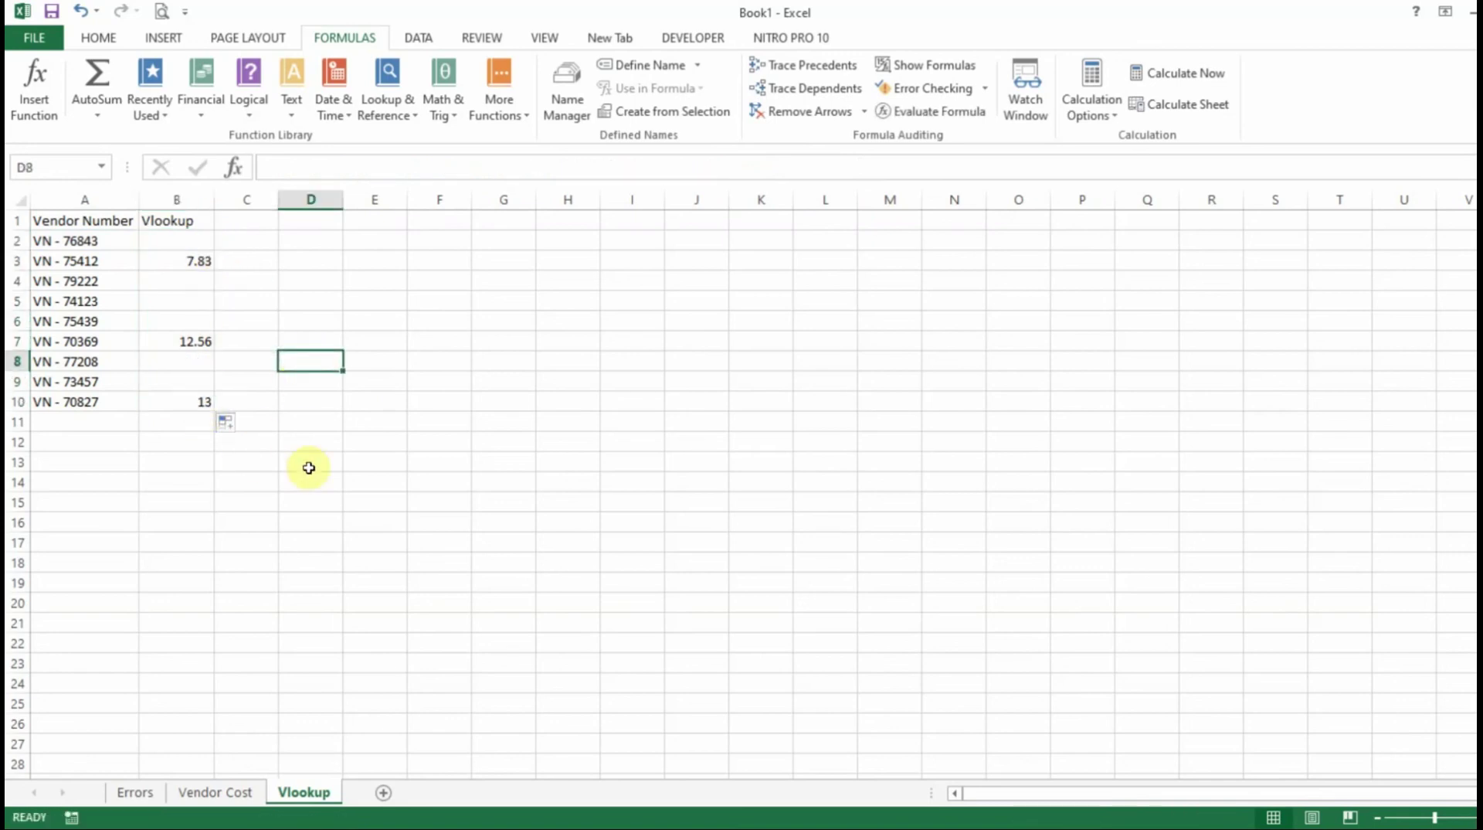